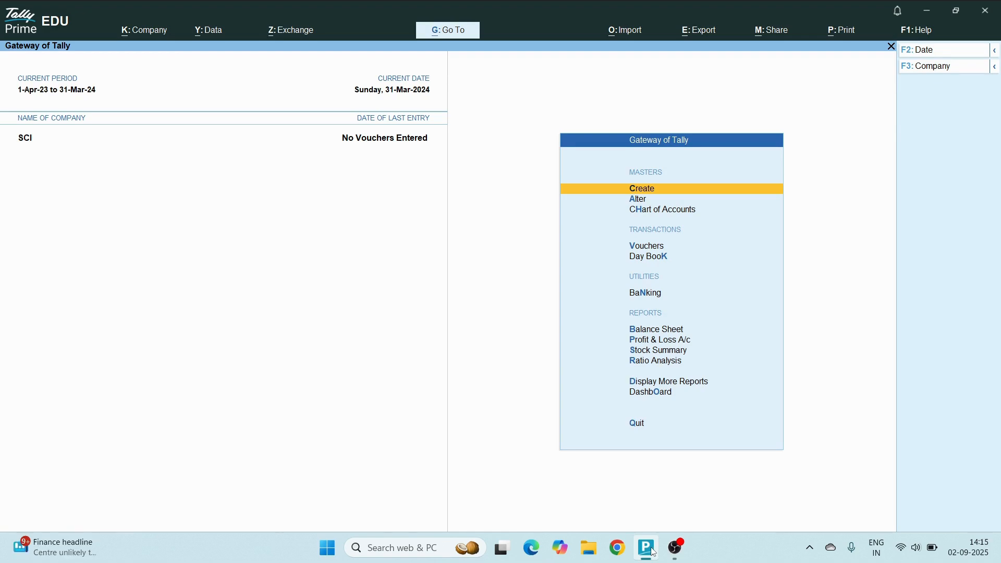
pyautogui.press('Return')
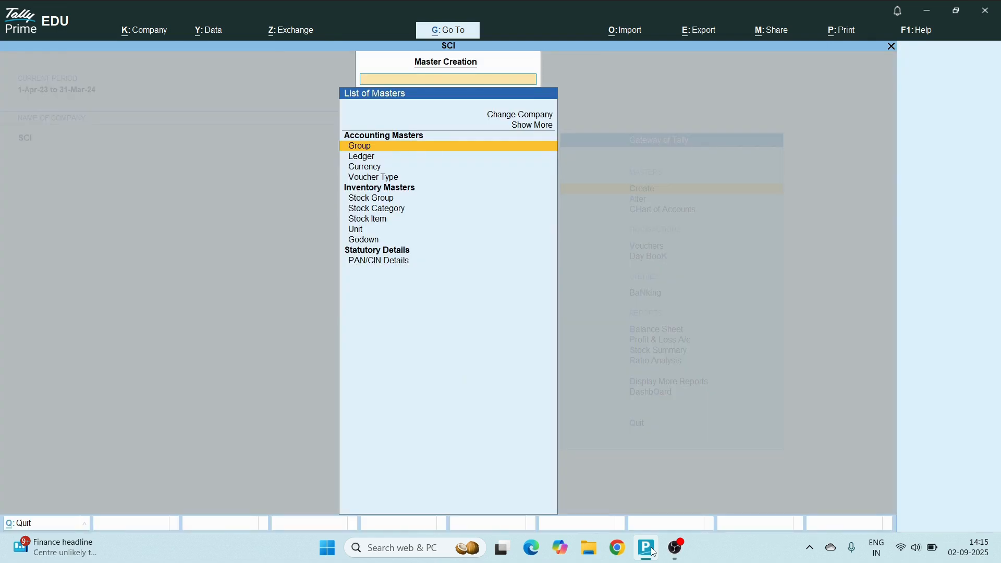
pyautogui.press('Down')
pyautogui.press('Down')
pyautogui.press('Down')
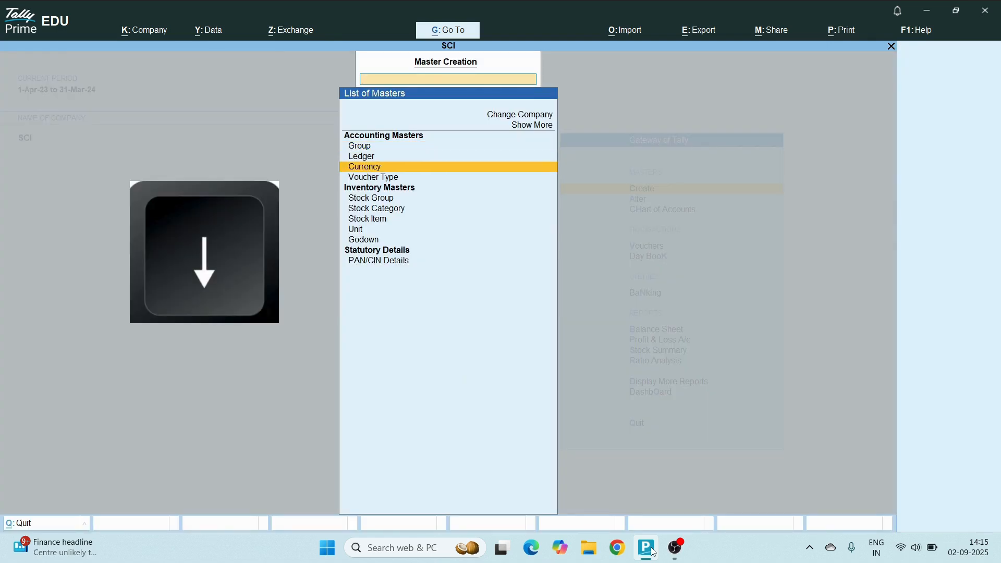
pyautogui.press('Up')
pyautogui.press('Up')
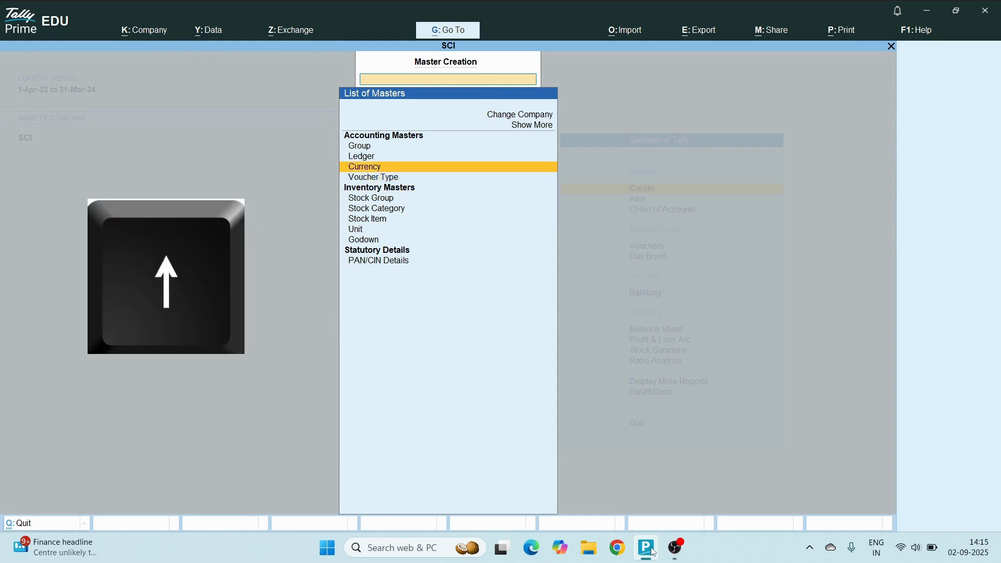
pyautogui.press('Return')
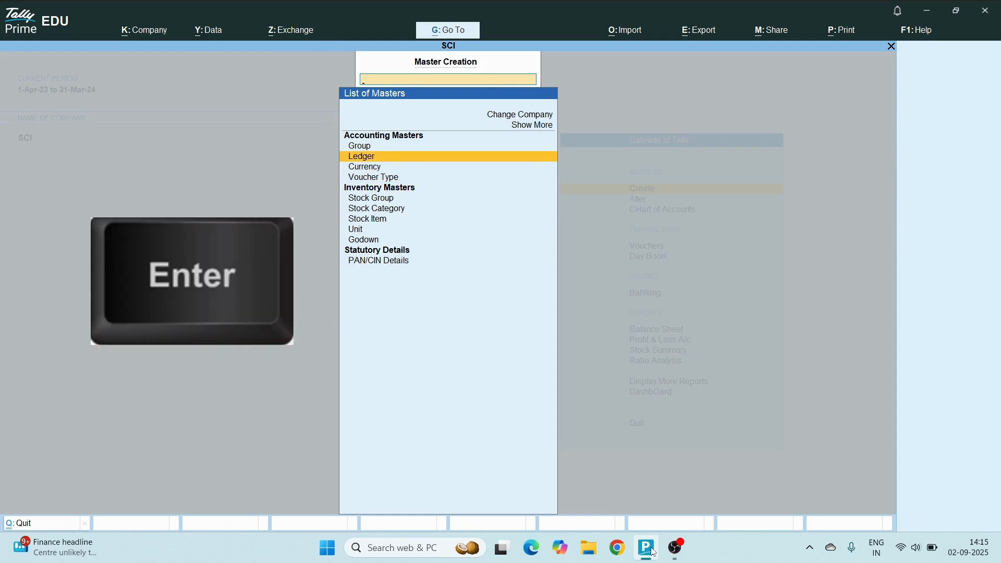
pyautogui.press('Return')
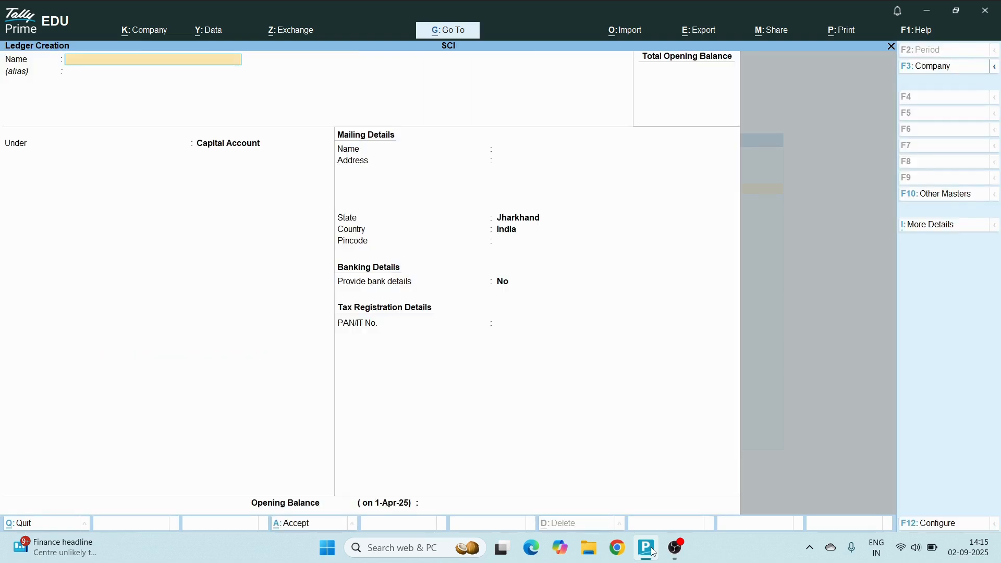
pyautogui.press('Escape')
pyautogui.press('Escape')
pyautogui.press('y')
pyautogui.press('Escape')
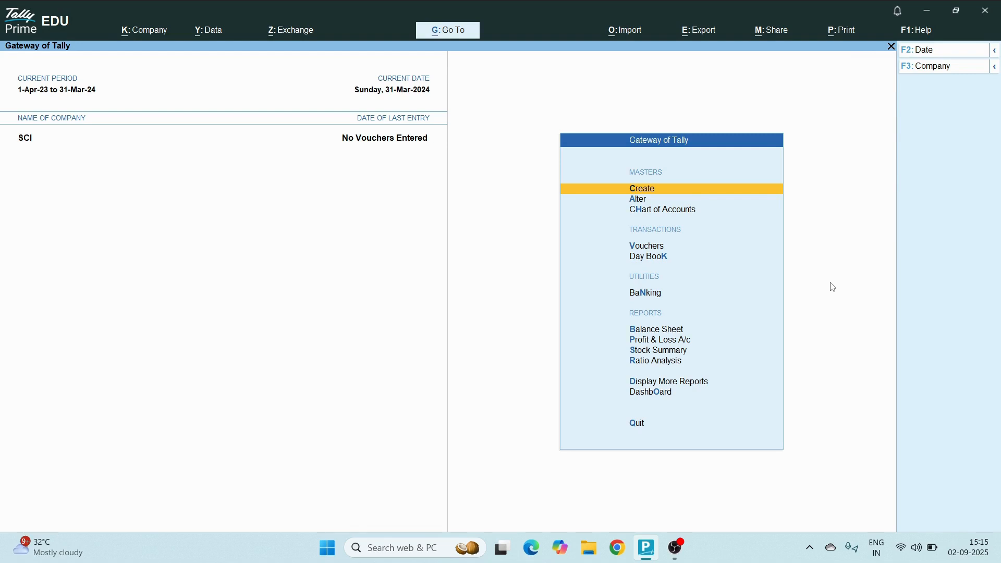
# Start a new ledger master and name it Local Purchase, leaving the alias blank
pyautogui.press('Return')
pyautogui.press('Down')
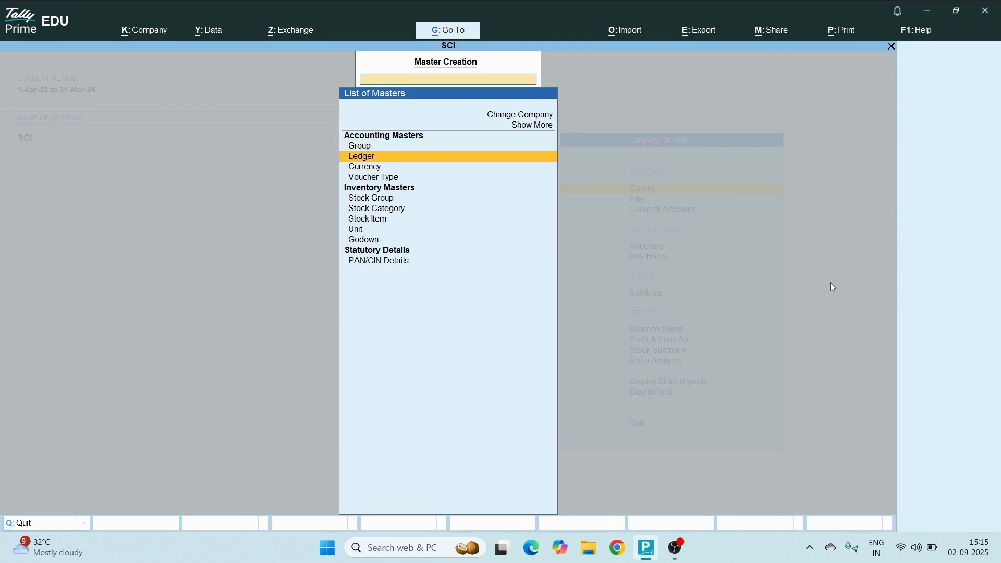
pyautogui.press('Return')
pyautogui.write('Local Purchas')
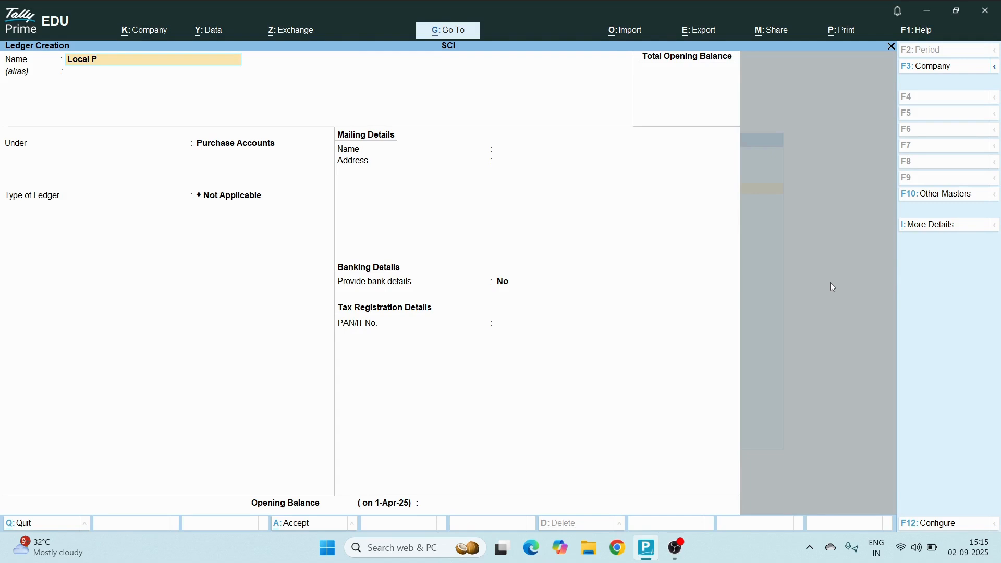
pyautogui.write('e')
pyautogui.press('Return')
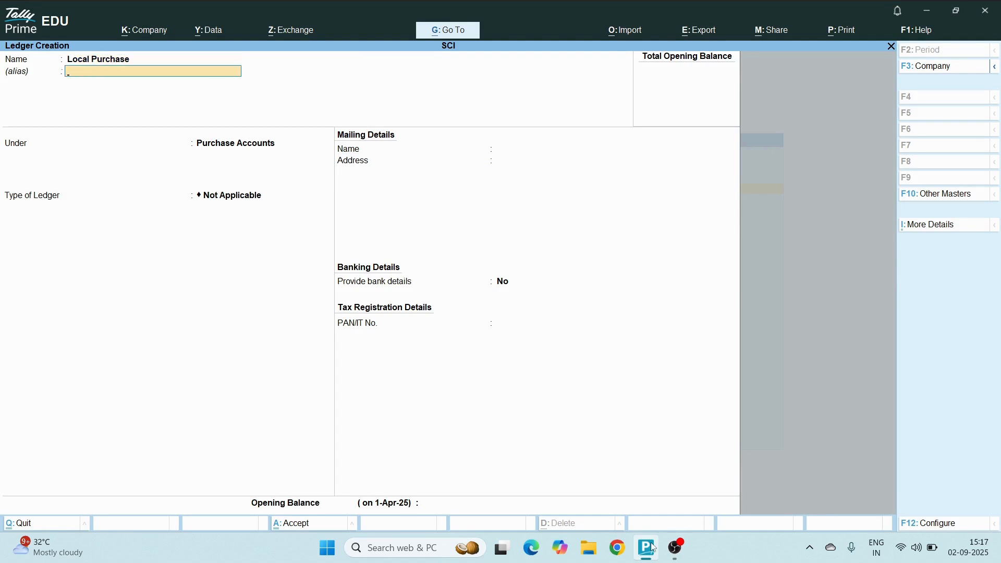
pyautogui.press('Return')
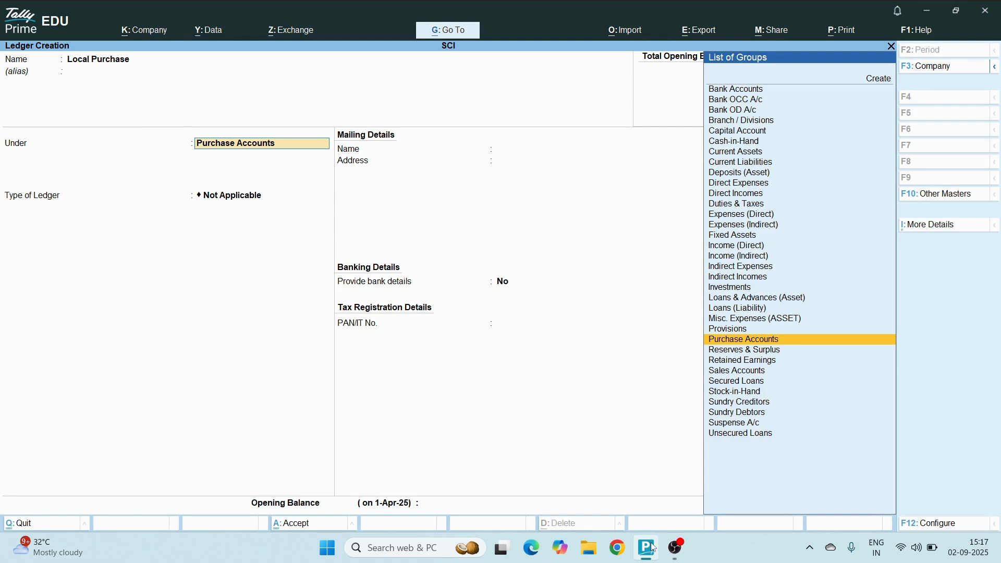
# Put the Local Purchase ledger under Purchase Accounts, without bank details or opening balance, and save it
pyautogui.press('Up')
pyautogui.press('Up')
pyautogui.press('Up')
pyautogui.press('Down')
pyautogui.press('Down')
pyautogui.press('Down')
pyautogui.press('Up')
pyautogui.press('Down')
pyautogui.press('Return')
pyautogui.press('Return')
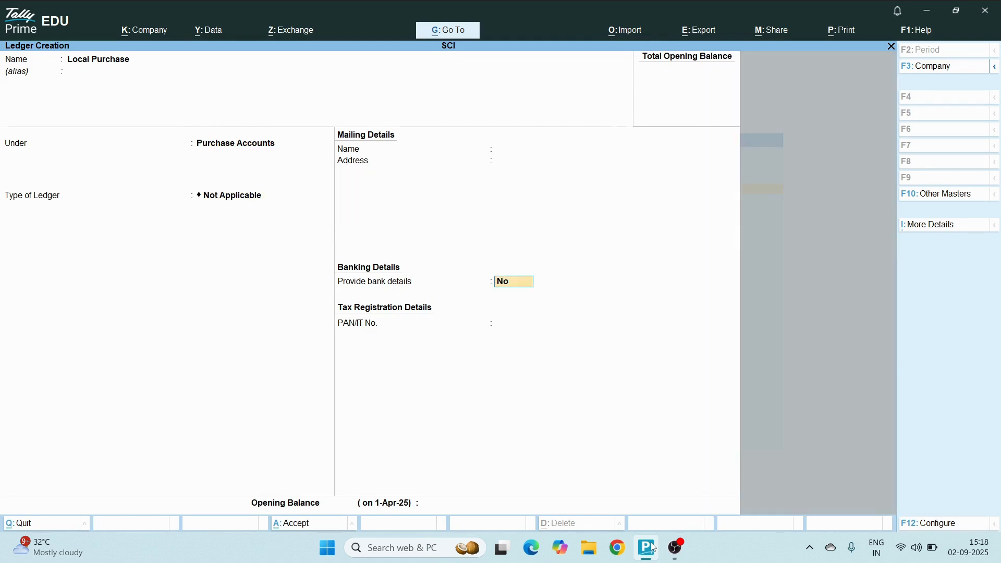
pyautogui.press('Return')
pyautogui.press('Return')
pyautogui.press('Return')
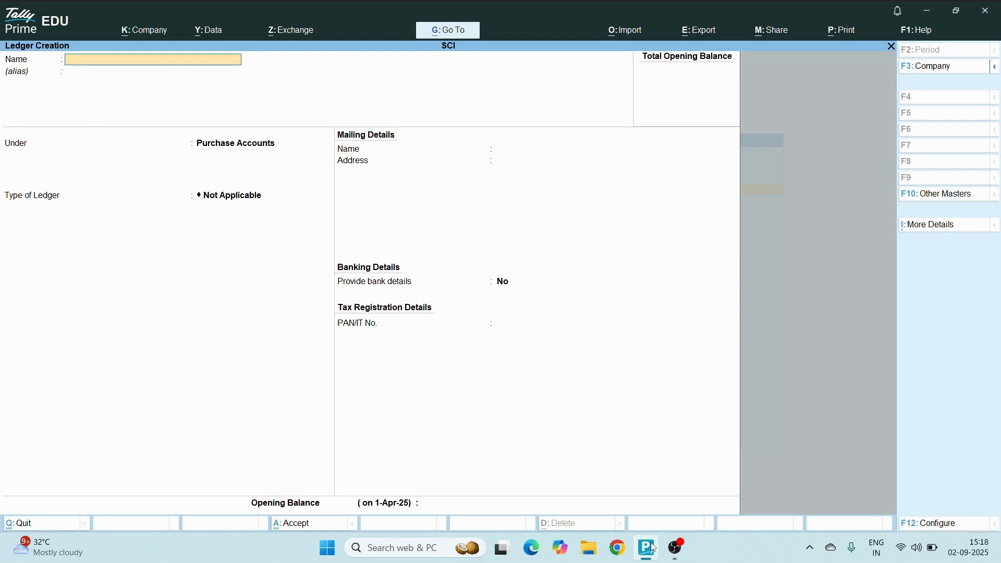
# Name the next ledger Central Purchase, leaving the alias blank
pyautogui.write('Central Purchasse')
pyautogui.press('BackSpace')
pyautogui.press('BackSpace')
pyautogui.write('e')
pyautogui.press('Return')
pyautogui.press('Return')
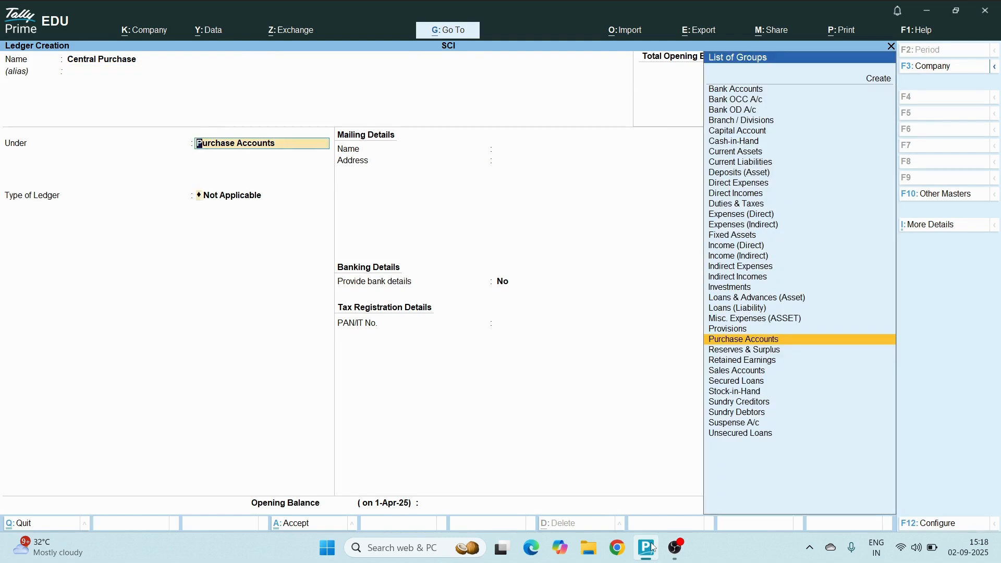
# Keep Purchase Accounts as the group of the Central Purchase ledger and save it with no bank details
pyautogui.press('Return')
pyautogui.press('Return')
pyautogui.press('Return')
pyautogui.press('Return')
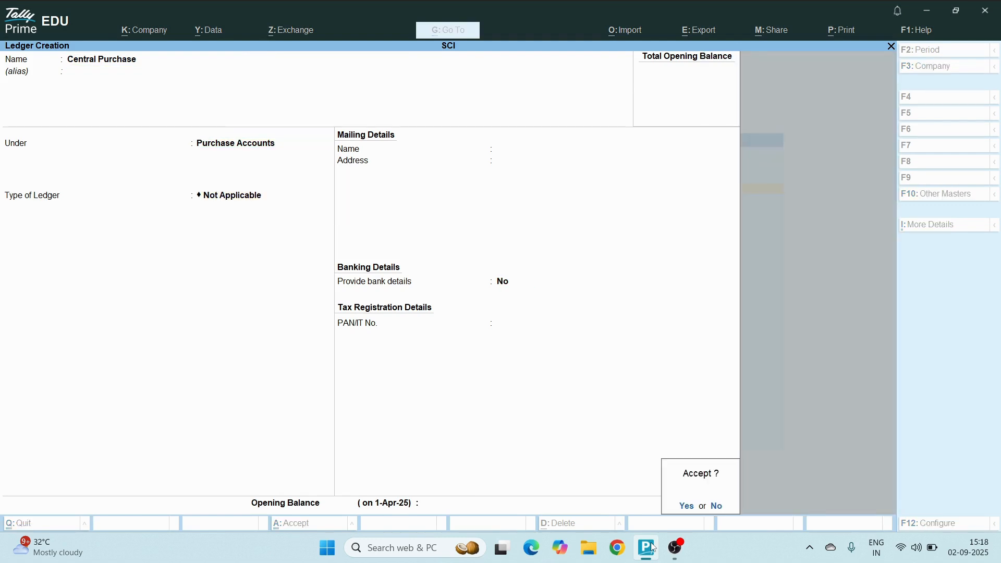
pyautogui.press('Return')
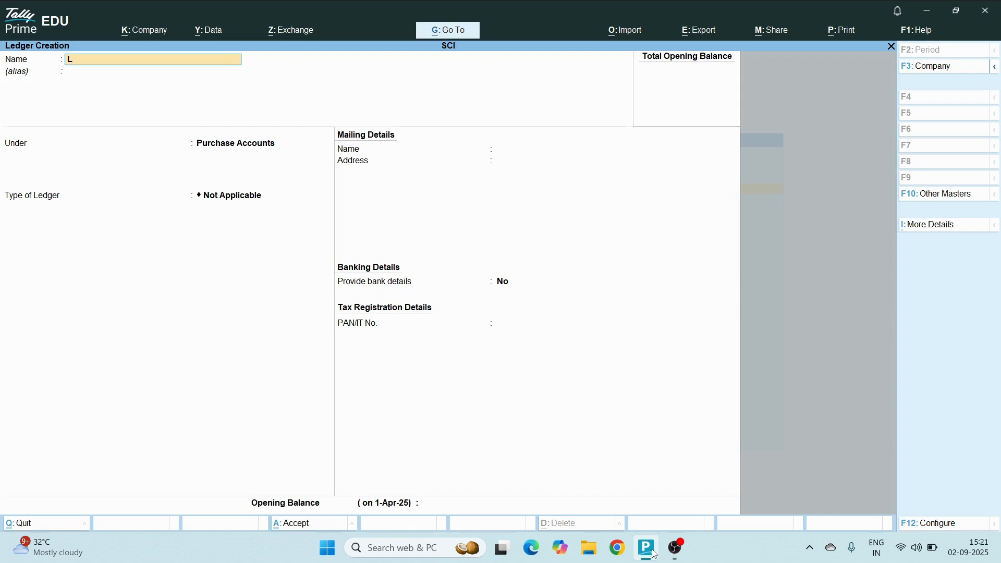
# Try to name a new ledger Local Sale without an alias
pyautogui.press('BackSpace')
pyautogui.press('BackSpace')
pyautogui.write('cal Sale')
pyautogui.press('Return')
pyautogui.press('Return')
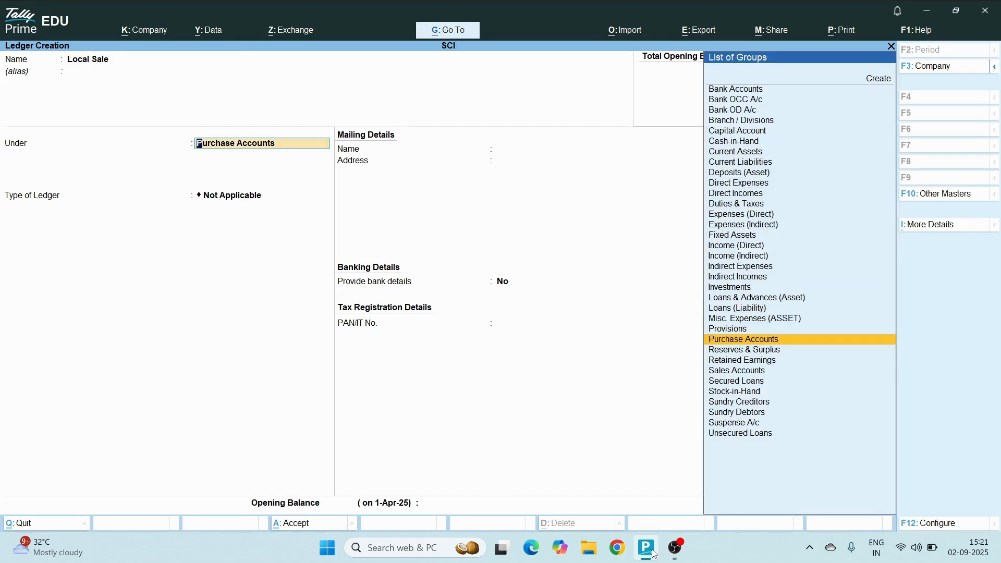
# Try to put the Local Sale ledger under Sales Accounts and save it
pyautogui.write('S')
pyautogui.press('Down')
pyautogui.press('Down')
pyautogui.press('Up')
pyautogui.press('Up')
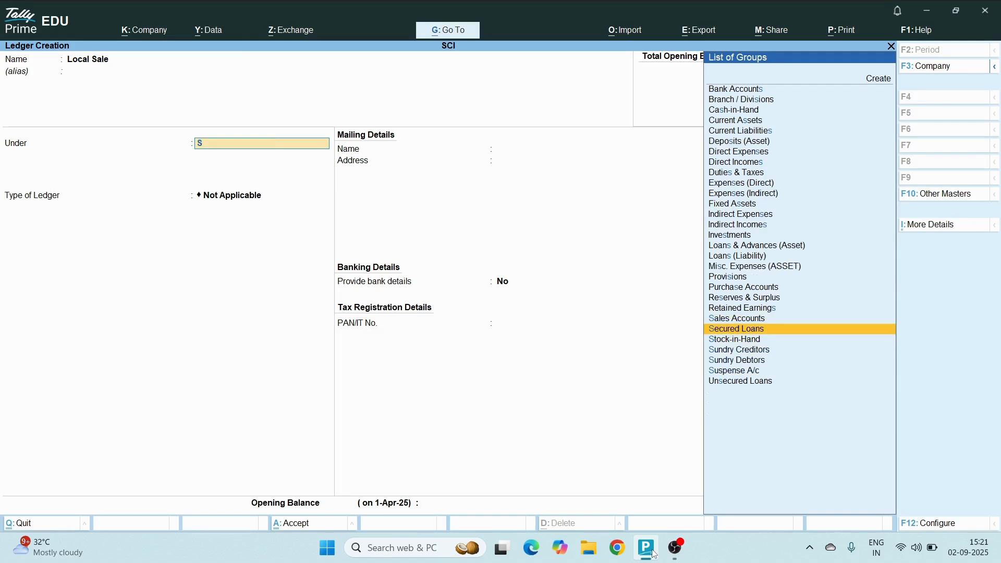
pyautogui.press('Return')
pyautogui.press('Return')
pyautogui.press('Return')
pyautogui.press('Return')
pyautogui.press('Return')
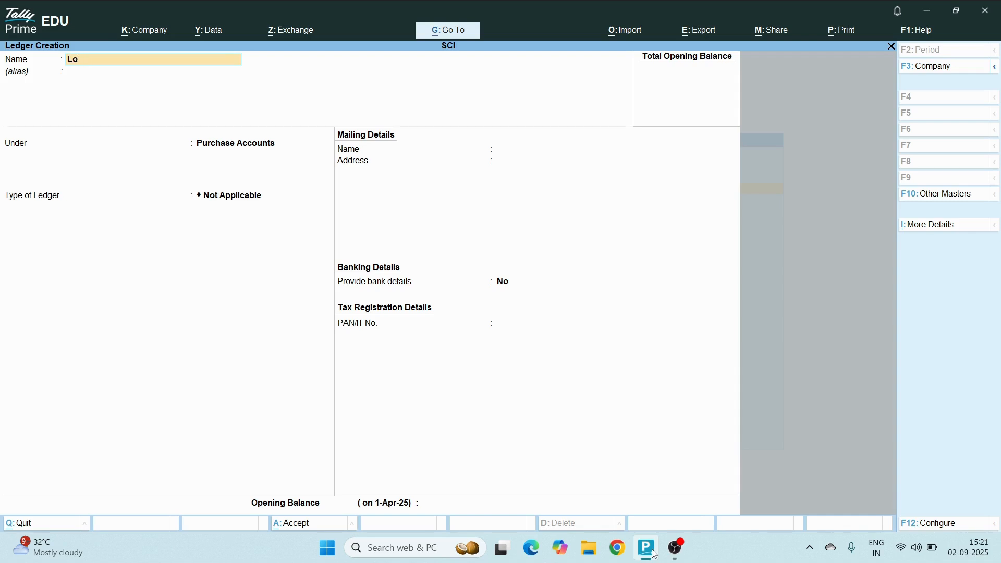
# Enter Local Sale as the new ledger's name, leaving the alias blank
pyautogui.write('al Sale')
pyautogui.press('Return')
pyautogui.press('Return')
# Change the Local Sale ledger's group to Sales Accounts and save it without bank details or opening balance
pyautogui.write('S')
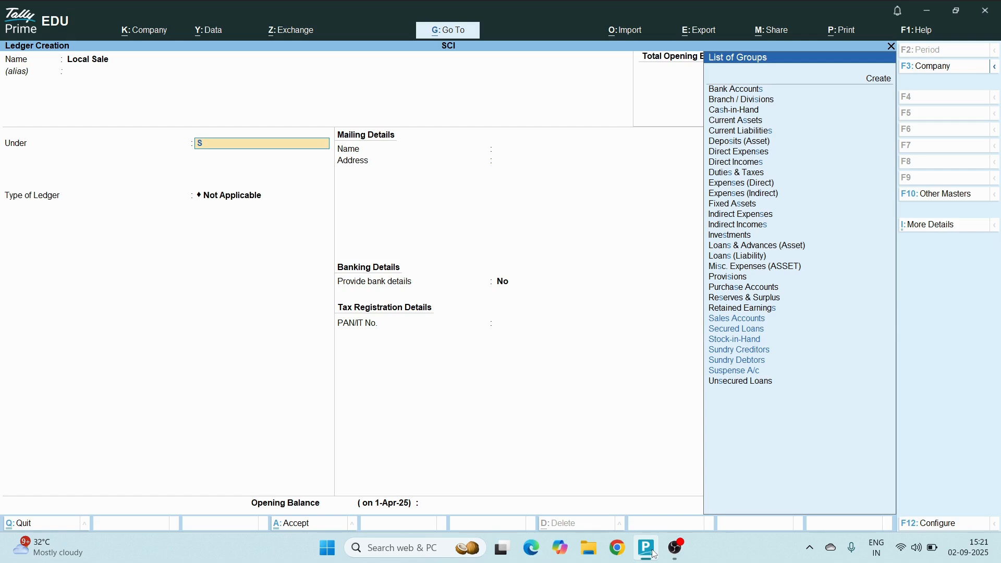
pyautogui.press('Down')
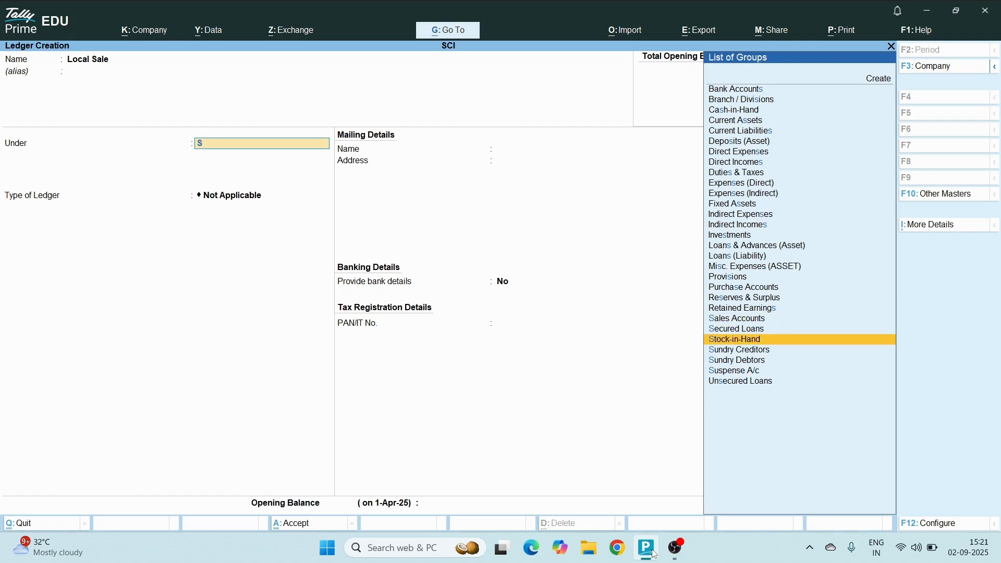
pyautogui.press('Up')
pyautogui.press('Up')
pyautogui.press('Return')
pyautogui.press('Return')
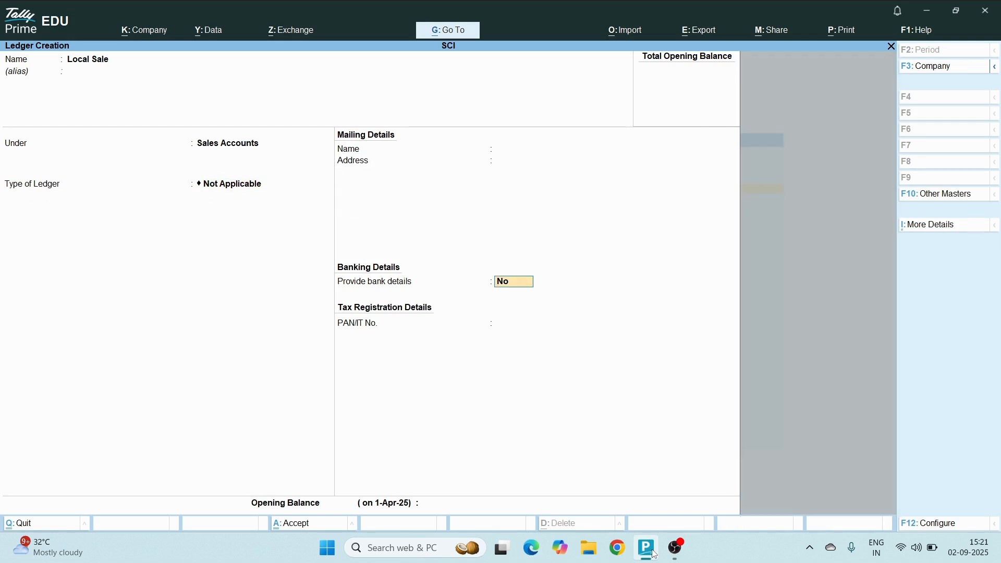
pyautogui.press('Return')
pyautogui.press('Return')
pyautogui.press('Return')
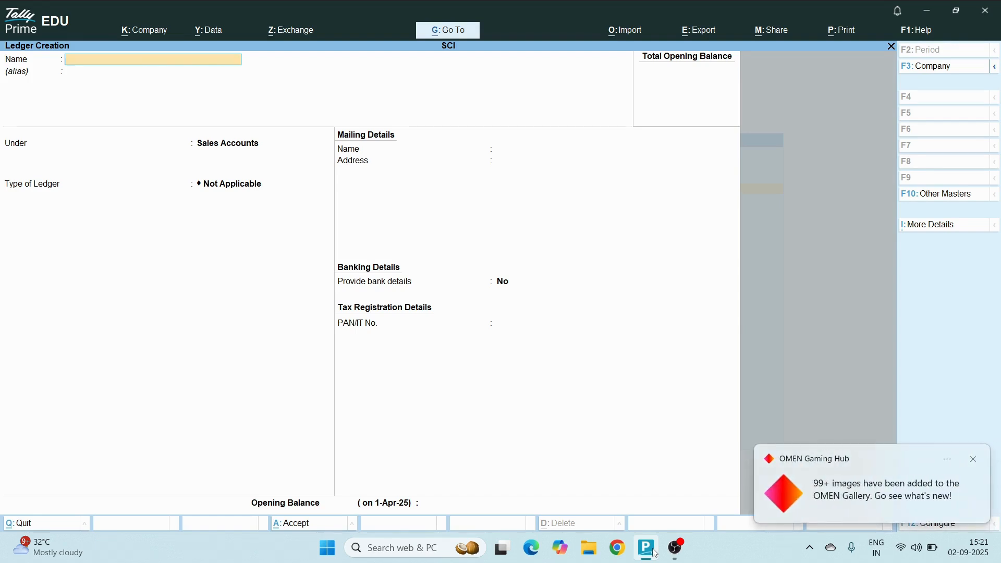
# Create a Central Sales ledger under Sales Accounts with no alias, bank details or opening balance
pyautogui.write('Central Sales')
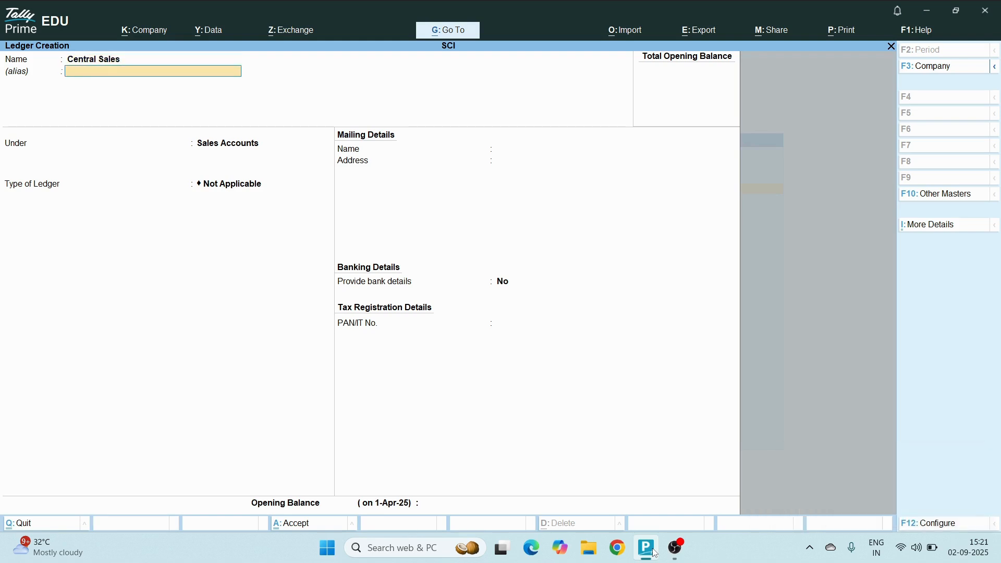
pyautogui.press('Return')
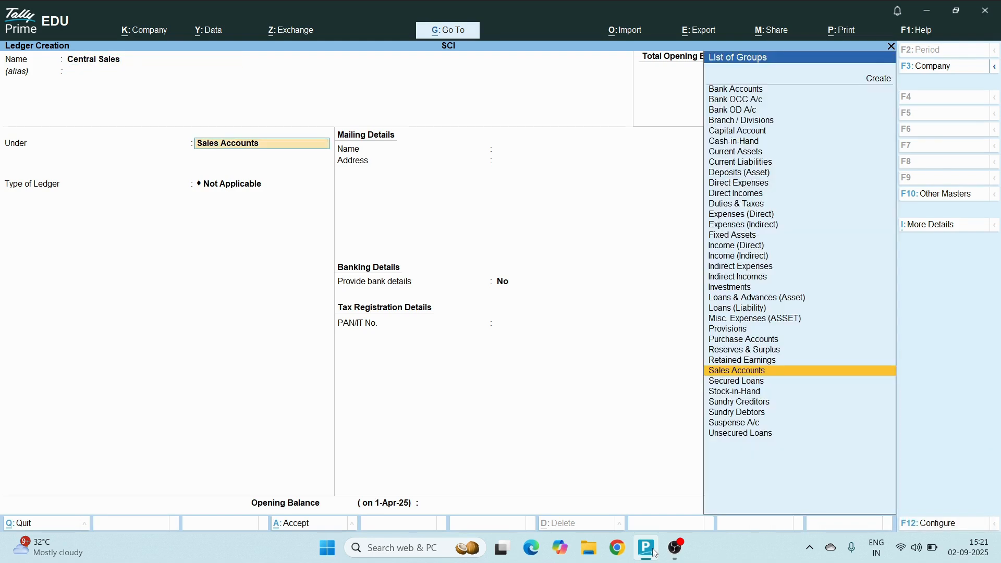
pyautogui.press('Return')
pyautogui.press('Return')
pyautogui.press('Return')
pyautogui.press('Return')
pyautogui.press('Return')
pyautogui.press('Return')
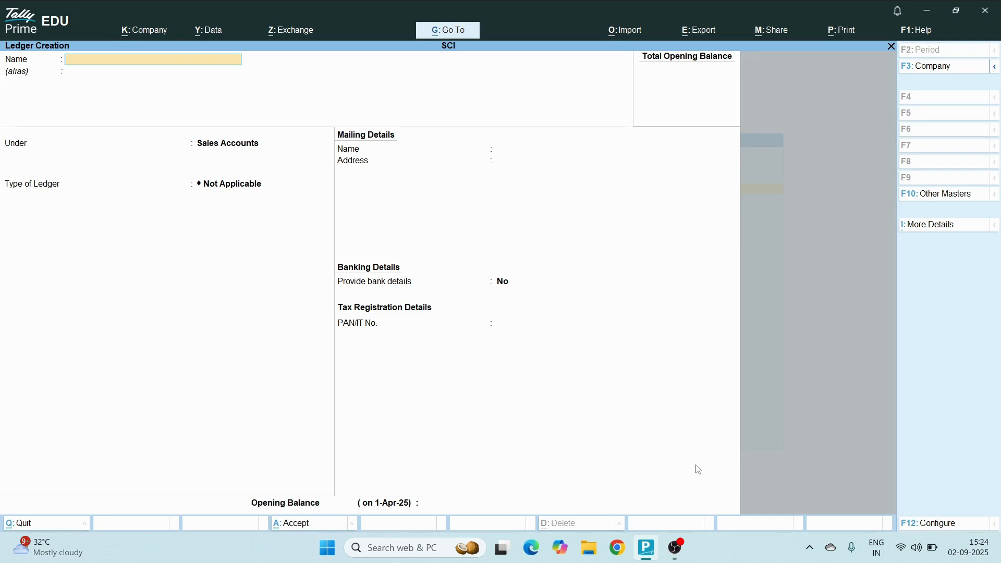
# Enter the supplier's name as the new ledger's name and put it under Sundry Creditors
pyautogui.write('Aman')
pyautogui.press('Return')
pyautogui.press('Return')
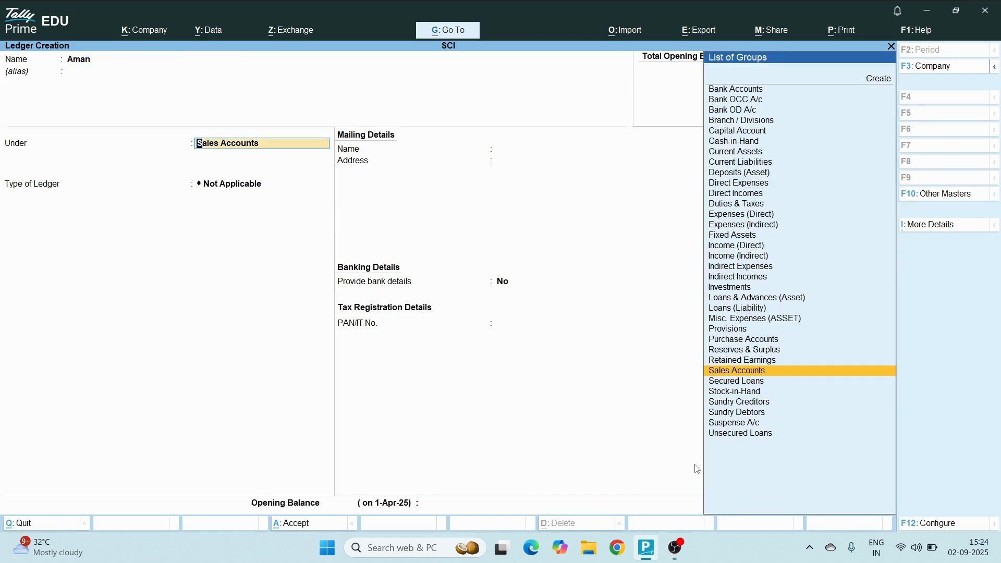
pyautogui.write('S')
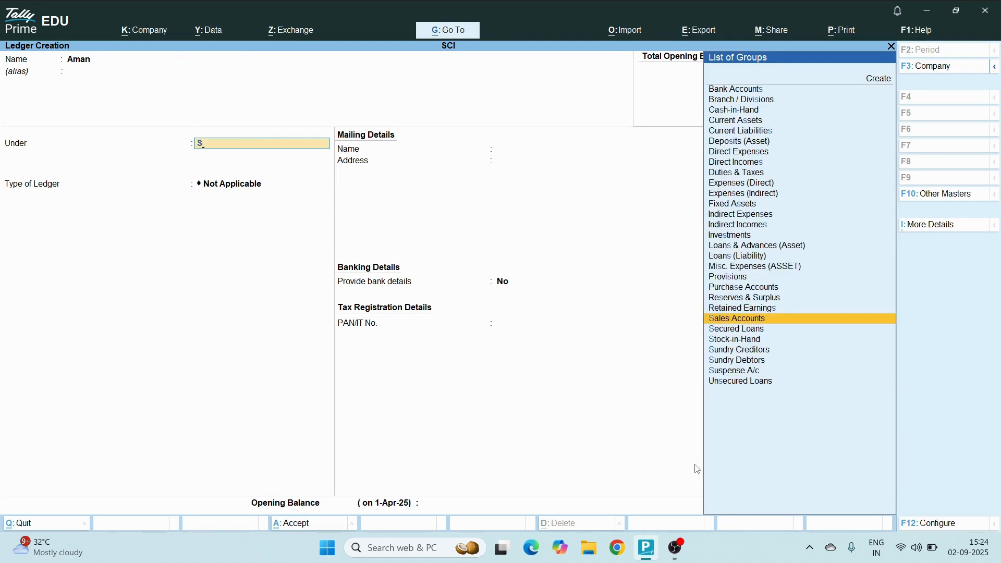
pyautogui.press('Down')
pyautogui.press('Down')
pyautogui.press('Down')
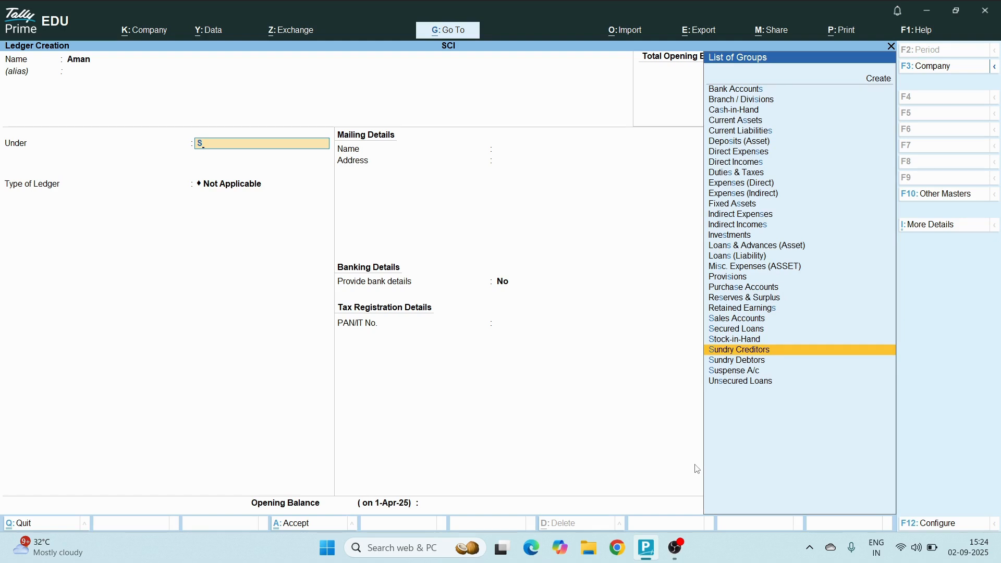
pyautogui.press('Return')
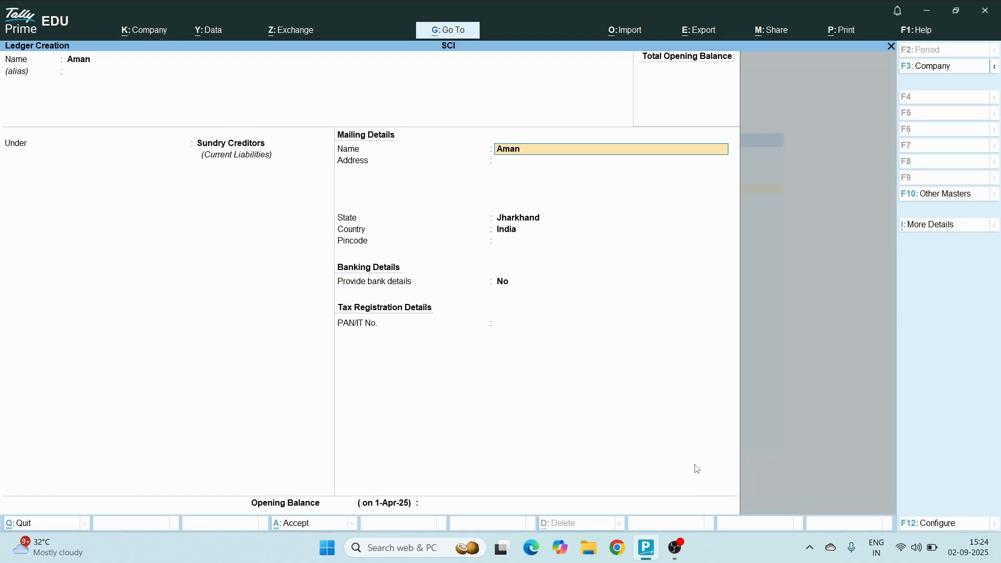
# Keep the supplier's mailing name with state Jharkhand, leave address, bank details and opening balance empty, and save the ledger
pyautogui.press('Return')
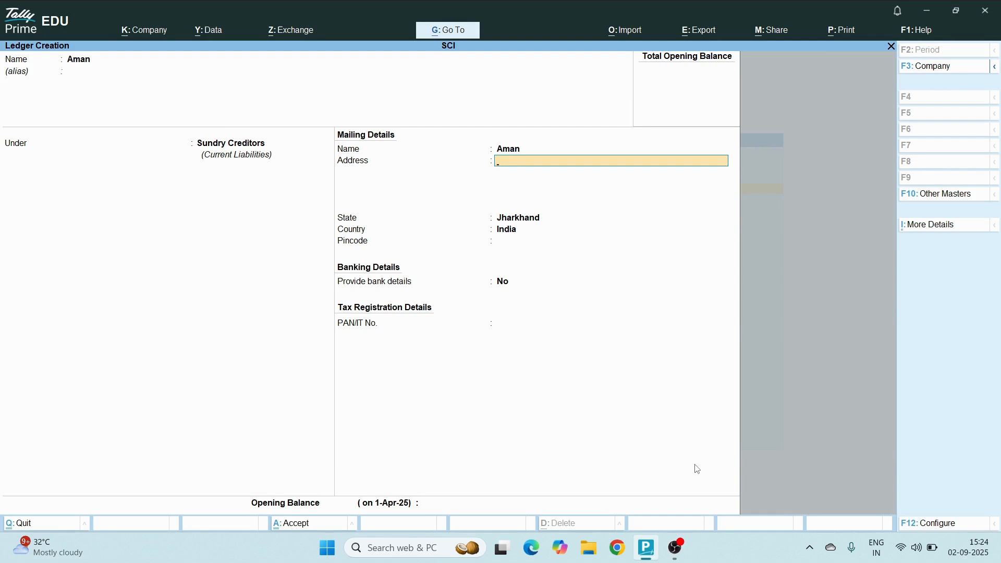
pyautogui.press('Return')
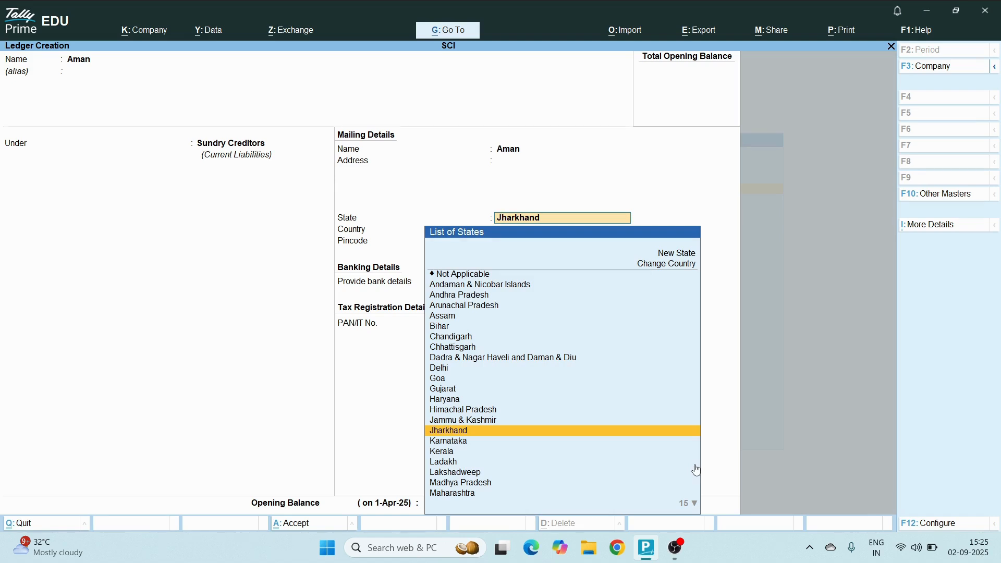
pyautogui.press('Return')
pyautogui.press('Return')
pyautogui.press('Return')
pyautogui.press('Return')
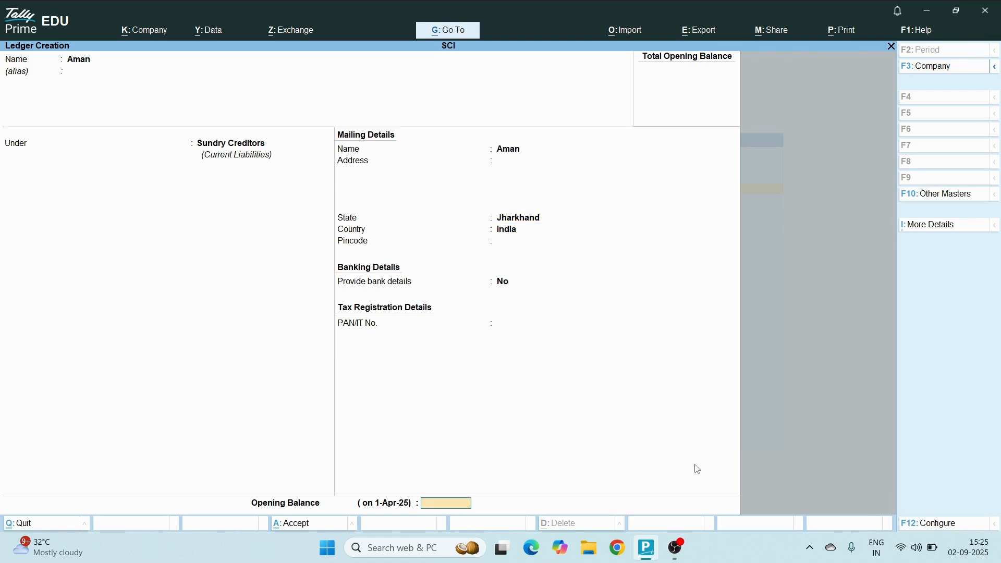
pyautogui.press('Return')
pyautogui.press('Return')
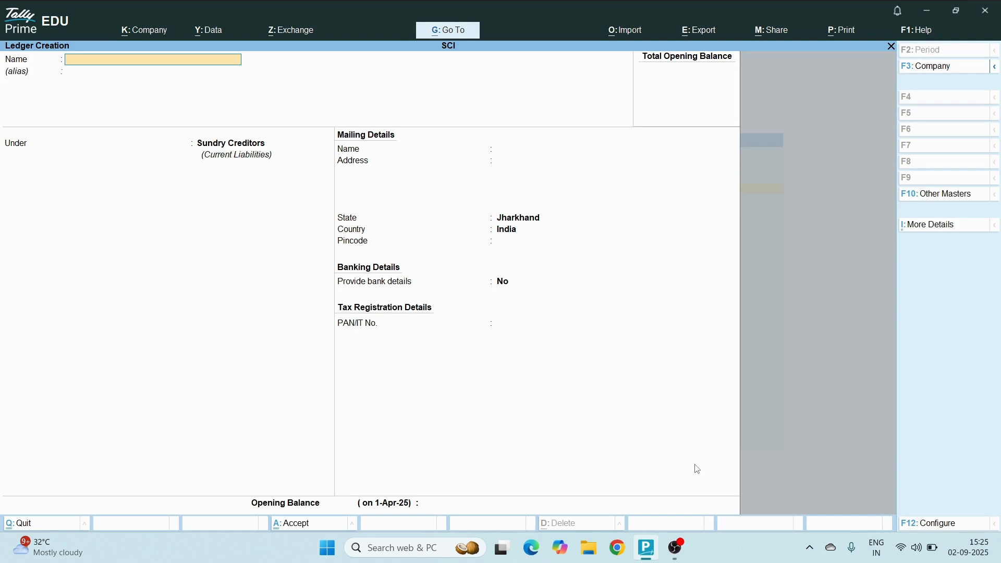
# Name the next ledger Rohan & Sons and keep it under Sundry Creditors
pyautogui.write('Rohan & Sons')
pyautogui.press('Return')
pyautogui.press('Return')
# Keep the mailing name for Rohan & Sons, leave its address empty and set the state to Bihar
pyautogui.press('Return')
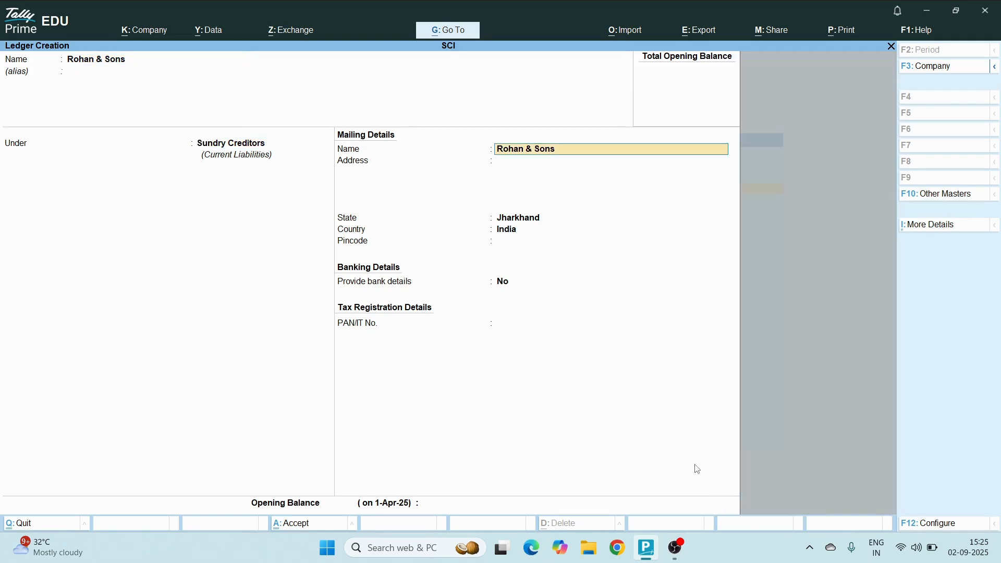
pyautogui.press('Return')
pyautogui.press('Return')
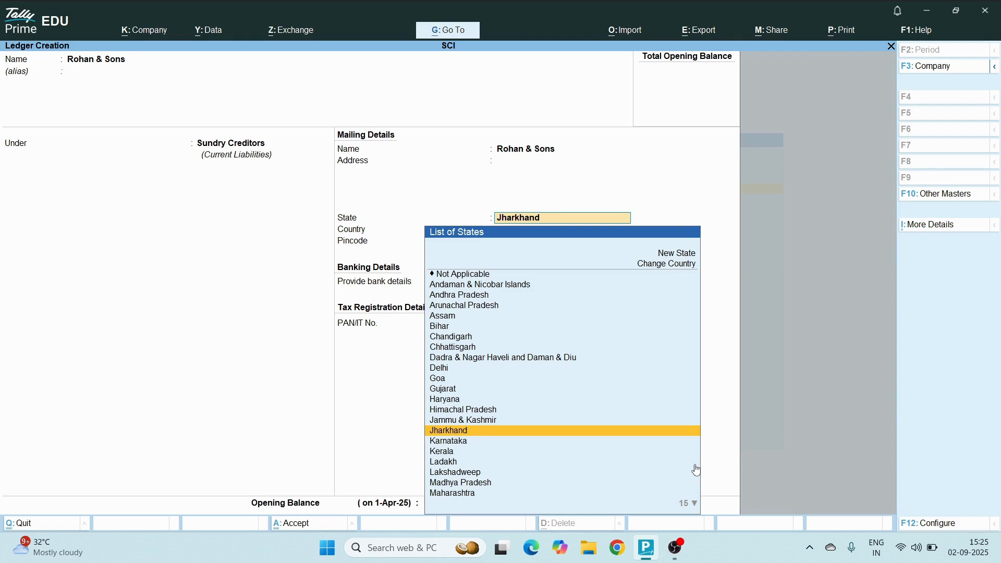
pyautogui.press('Up')
pyautogui.press('Down')
pyautogui.press('Down')
pyautogui.press('Down')
pyautogui.press('Down')
pyautogui.press('Up')
pyautogui.press('Up')
pyautogui.press('Up')
pyautogui.press('Up')
pyautogui.press('Up')
pyautogui.press('Up')
pyautogui.press('Up')
pyautogui.press('Up')
pyautogui.press('Up')
pyautogui.press('Up')
pyautogui.press('Up')
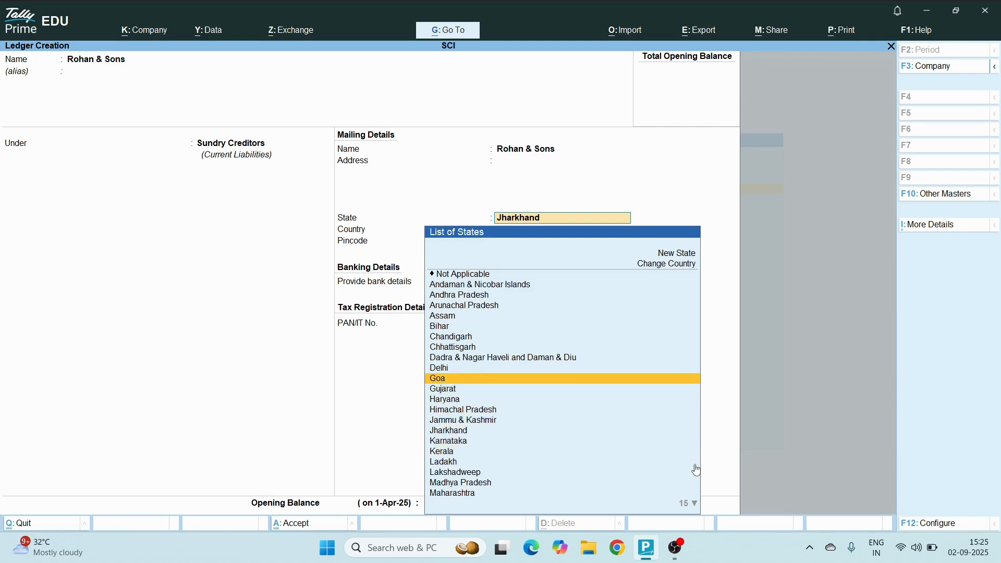
pyautogui.press('Up')
pyautogui.press('Up')
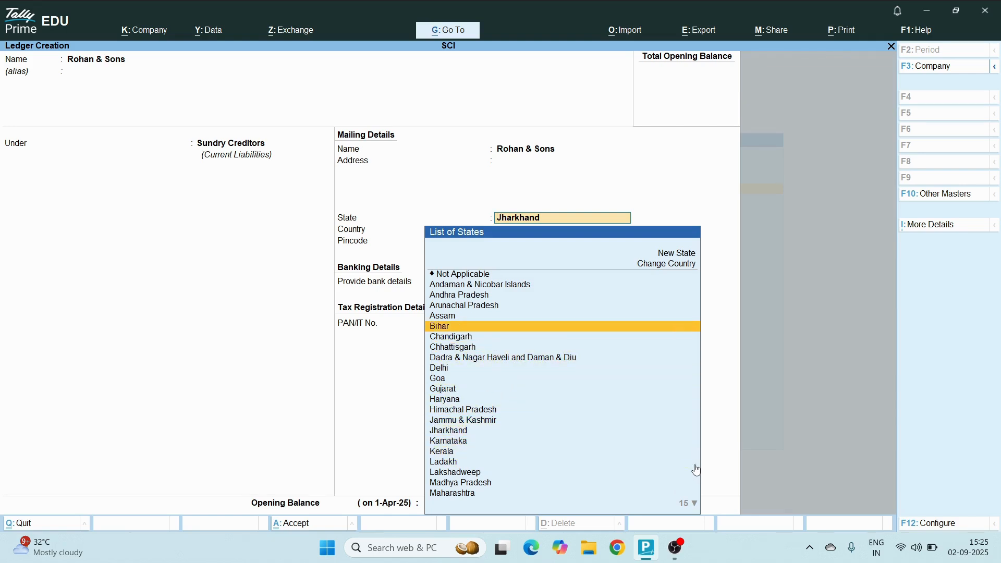
pyautogui.press('Return')
# Leave the pincode, bank details, PAN and opening balance empty and save the Rohan & Sons ledger
pyautogui.press('Return')
pyautogui.press('Return')
pyautogui.press('Return')
pyautogui.press('Return')
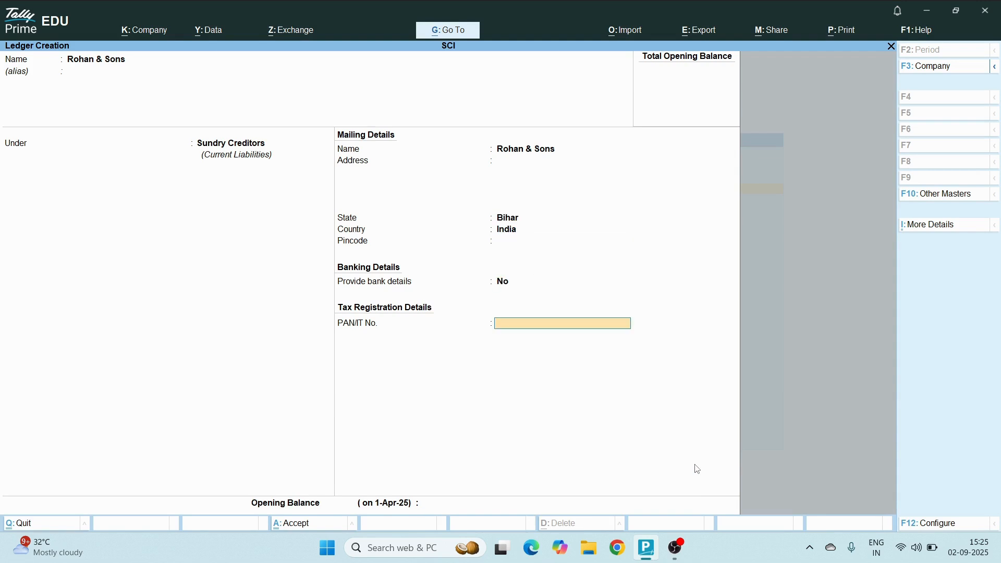
pyautogui.press('Return')
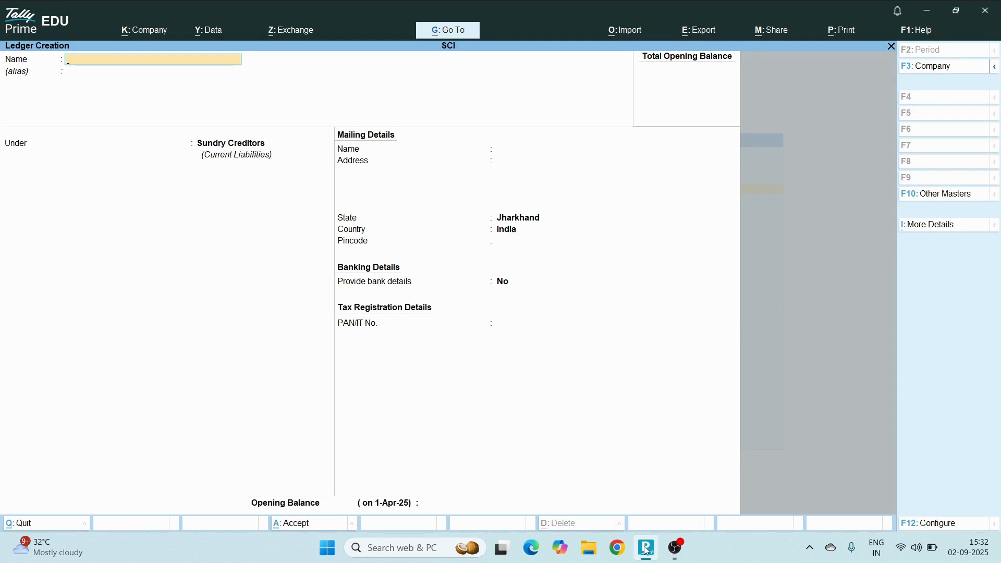
# Name the next ledger Abc without an alias and put it under Sundry Debtors
pyautogui.write('Abc')
pyautogui.press('Return')
pyautogui.press('Return')
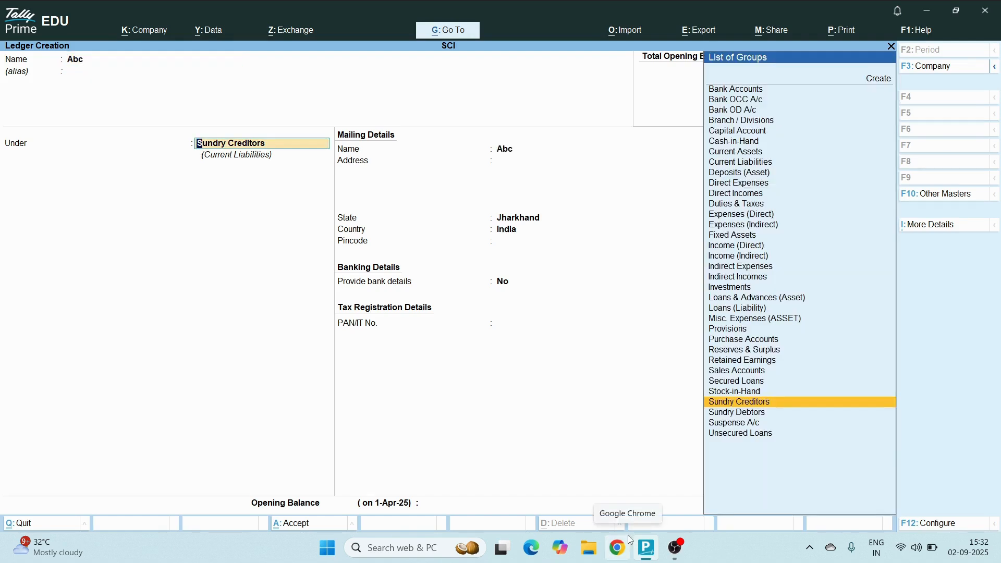
pyautogui.write('S')
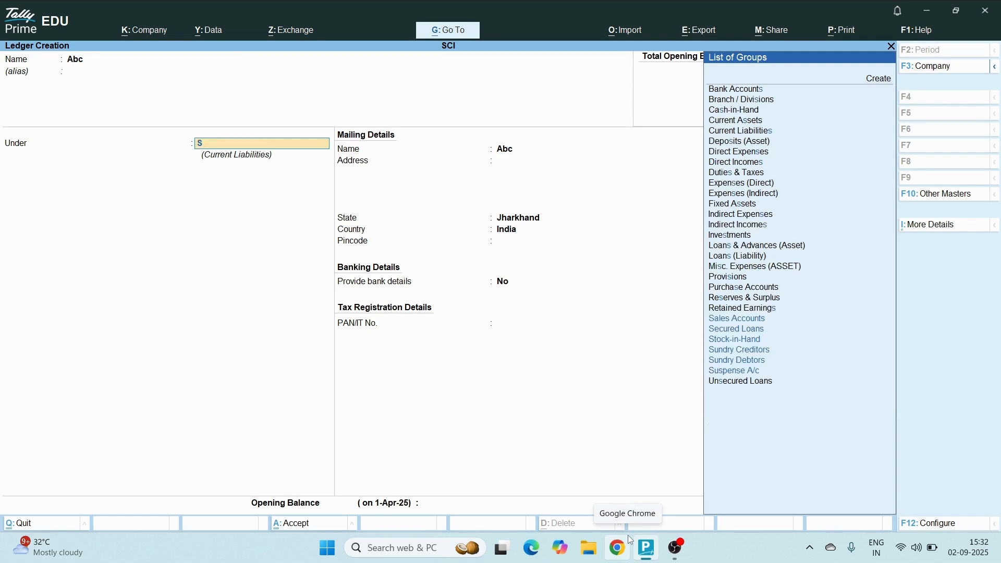
pyautogui.press('Down')
pyautogui.press('Down')
pyautogui.press('Down')
pyautogui.press('Down')
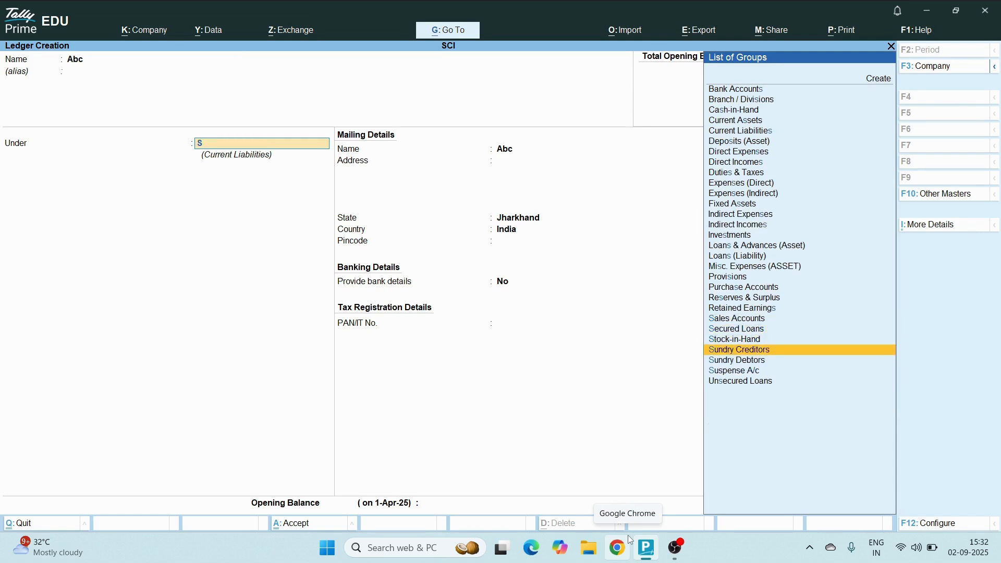
pyautogui.press('Return')
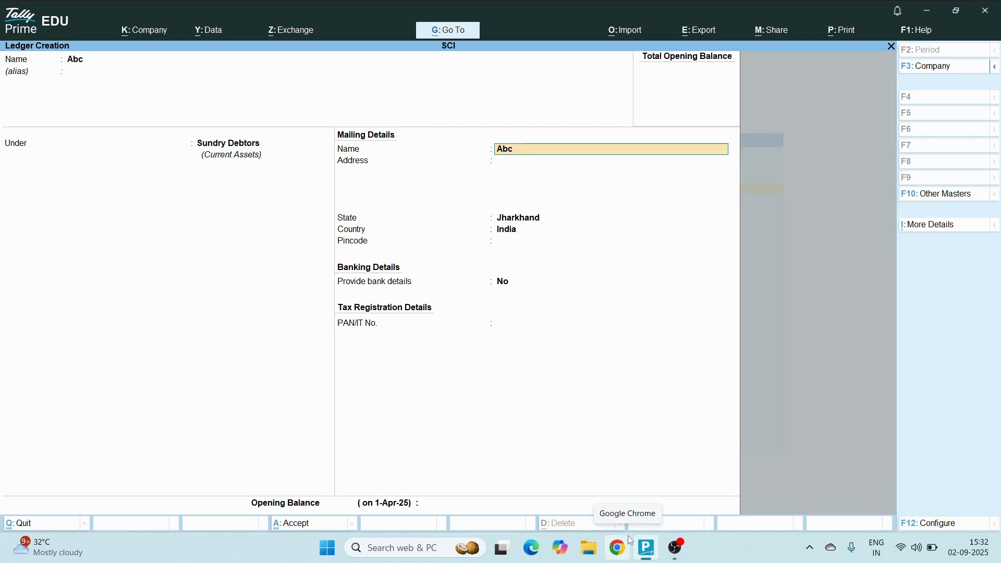
# Keep Abc's mailing name and state Jharkhand, leave address, bank details, PAN and opening balance empty, and save the ledger
pyautogui.press('Return')
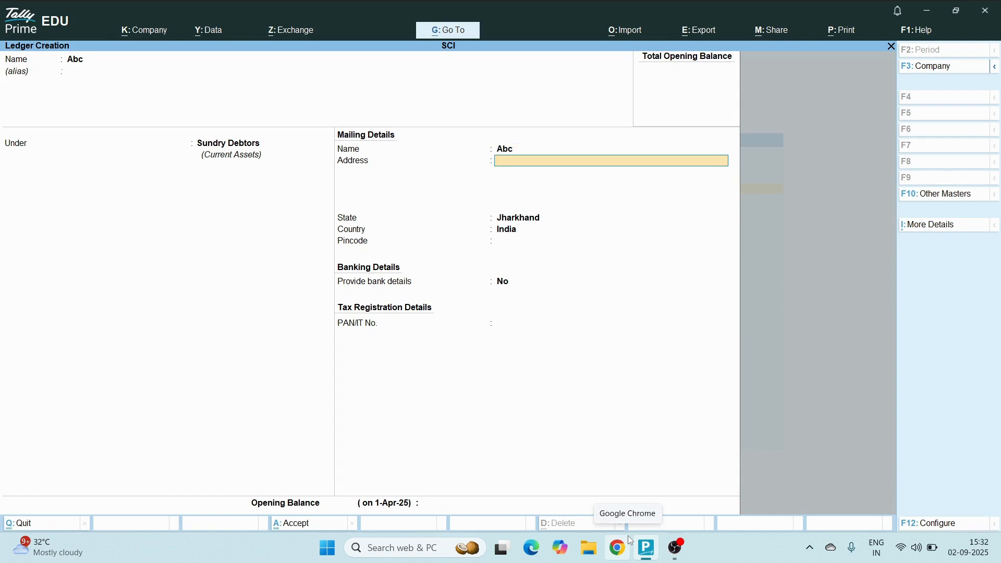
pyautogui.press('Return')
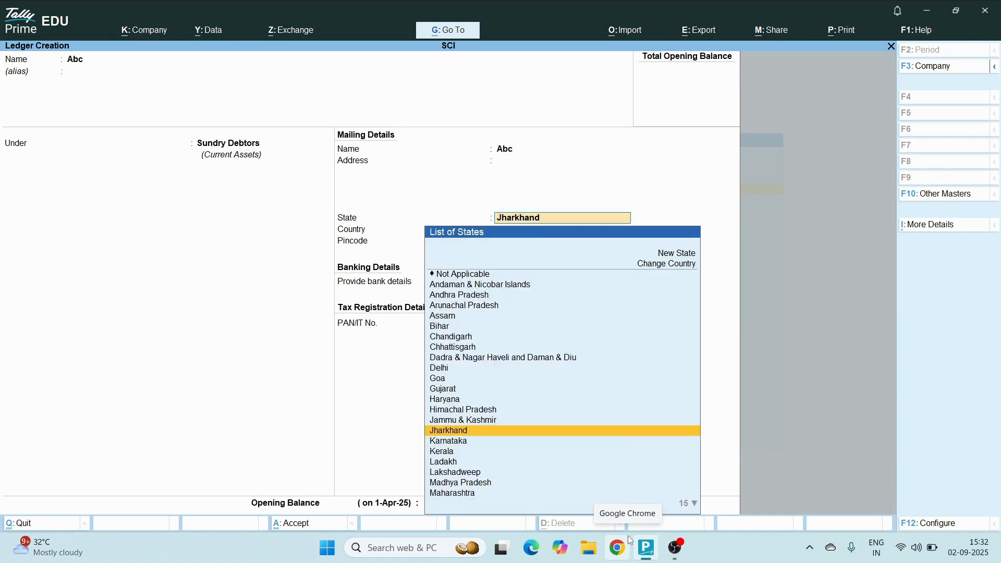
pyautogui.press('Return')
pyautogui.press('Return')
pyautogui.press('Return')
pyautogui.press('ctrl')
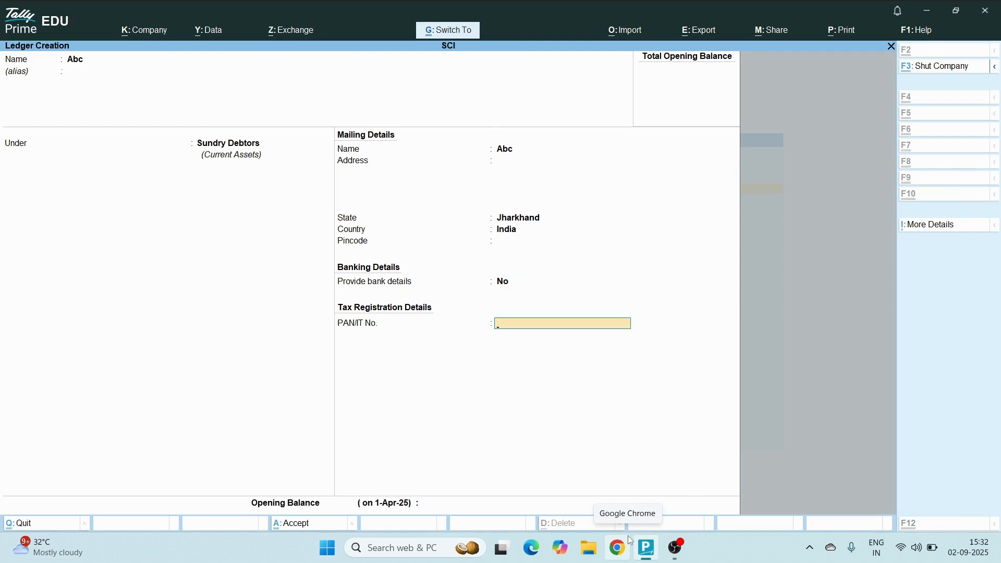
pyautogui.press('Return')
pyautogui.press('Return')
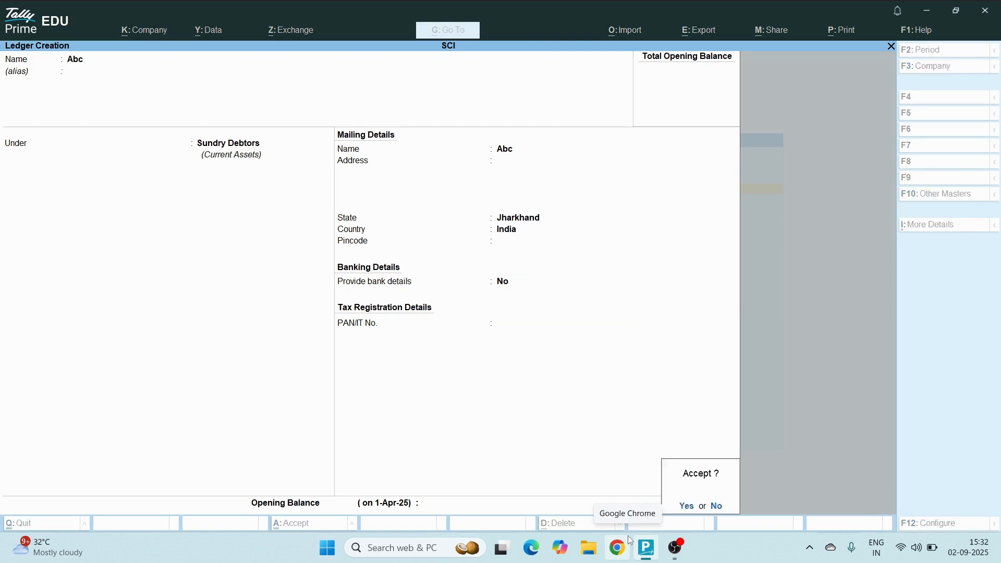
pyautogui.press('Return')
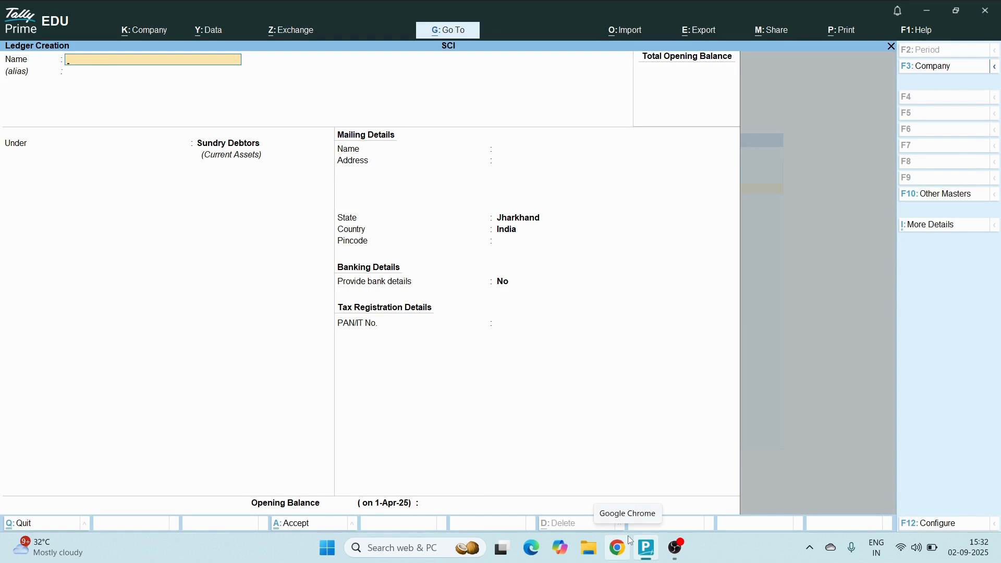
# Name the next ledger Xyz without an alias and keep it under Sundry Debtors
pyautogui.write('Xyz')
pyautogui.press('Return')
pyautogui.press('Return')
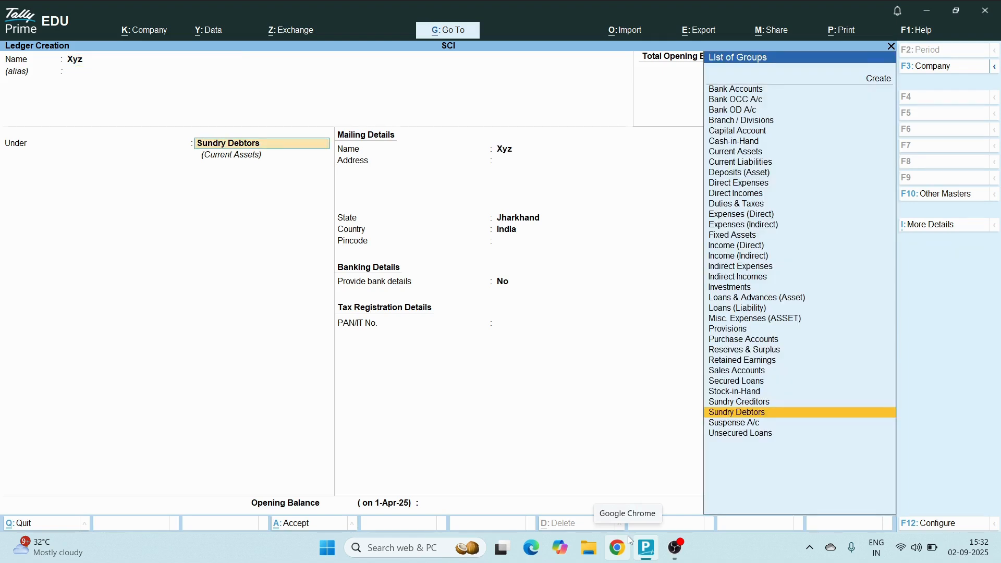
pyautogui.press('Return')
# Keep Xyz's mailing name, leave its address empty and set the state to Uttar Pradesh
pyautogui.press('Return')
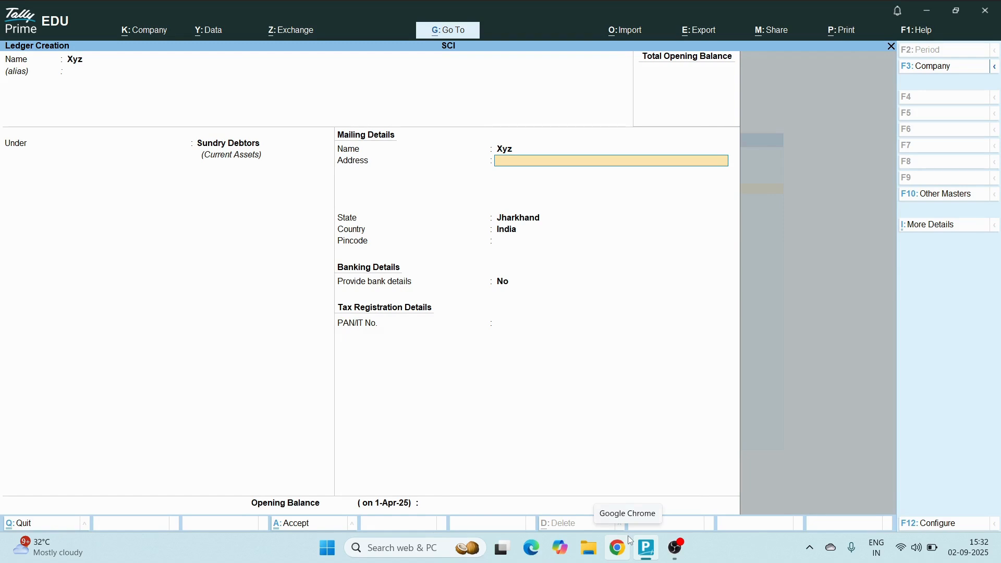
pyautogui.press('Return')
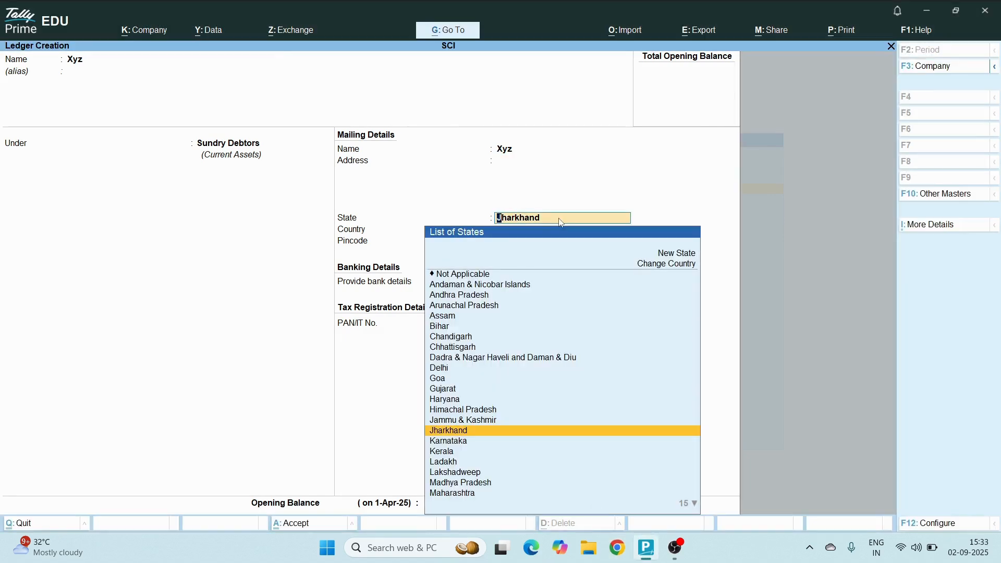
pyautogui.write('U')
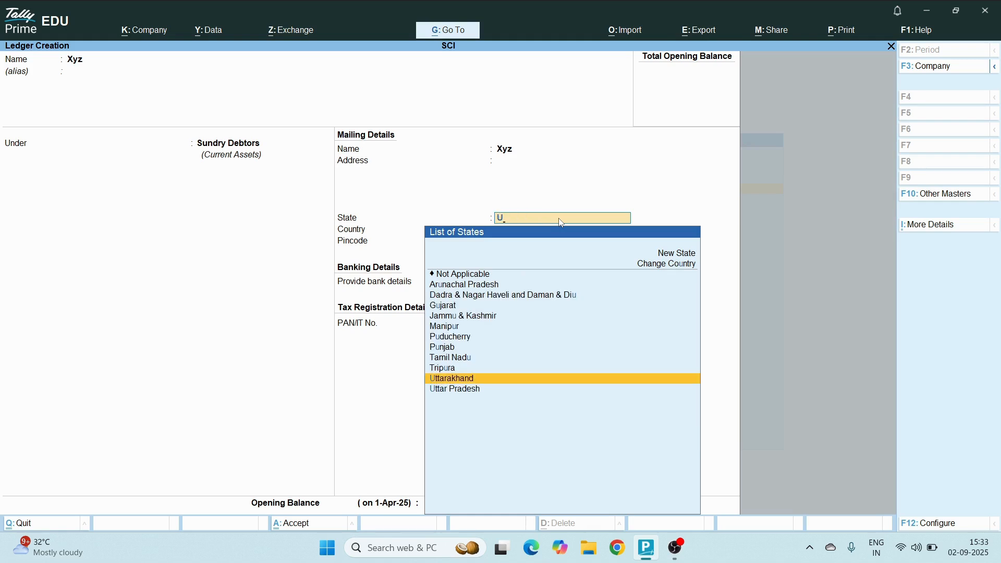
pyautogui.press('Down')
pyautogui.press('Return')
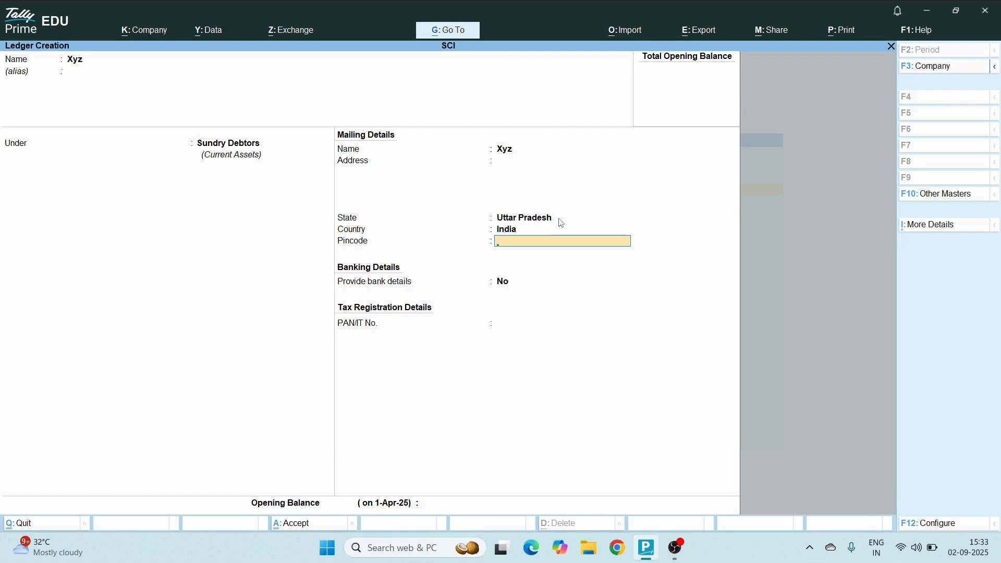
# Leave Xyz's pincode, bank details, PAN and opening balance empty and save the ledger
pyautogui.press('Return')
pyautogui.press('Return')
pyautogui.press('Return')
pyautogui.press('Return')
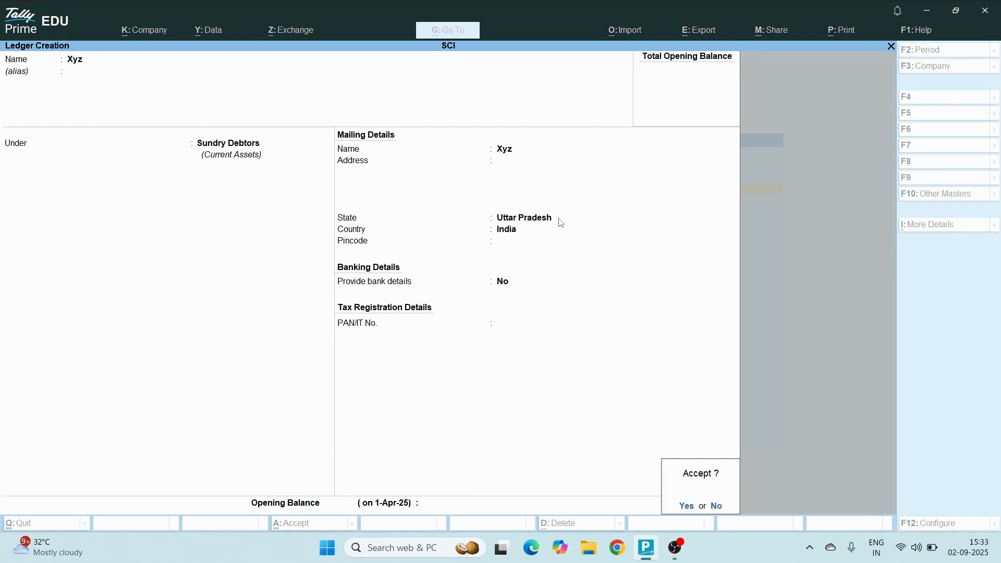
pyautogui.press('Return')
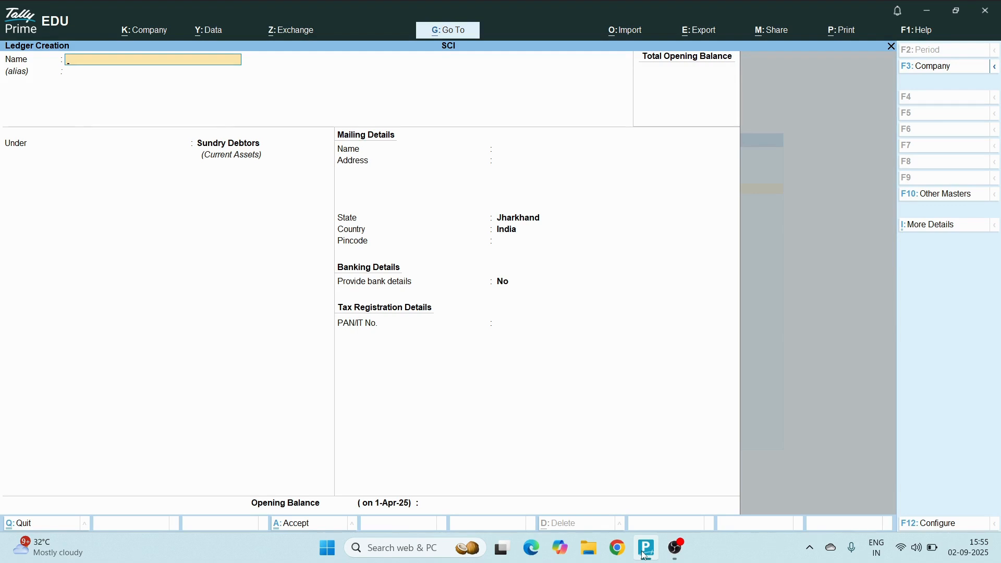
# Review the previously saved ledgers one by one back to Local Purchase, and return to the Gateway of Tally
pyautogui.press('pageup')
pyautogui.press('pageup')
pyautogui.press('pageup')
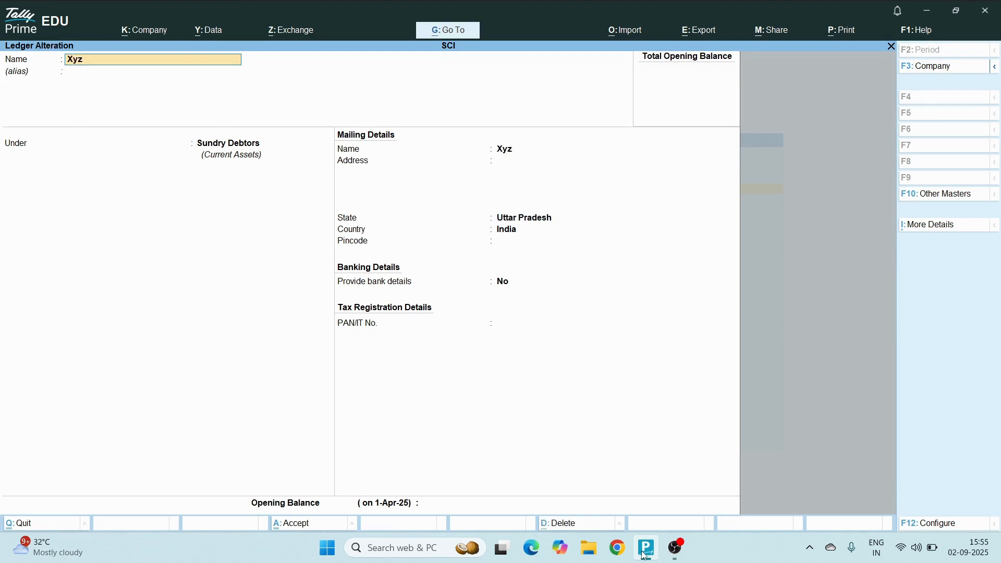
pyautogui.press('pageup')
pyautogui.press('pageup')
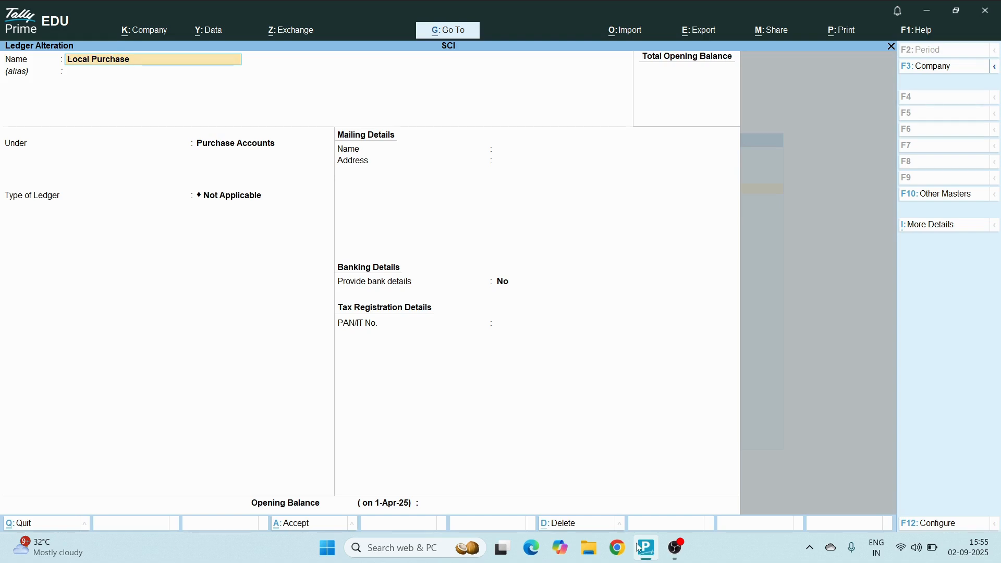
pyautogui.press('BackSpace')
pyautogui.press('Escape')
pyautogui.press('y')
pyautogui.press('Escape')
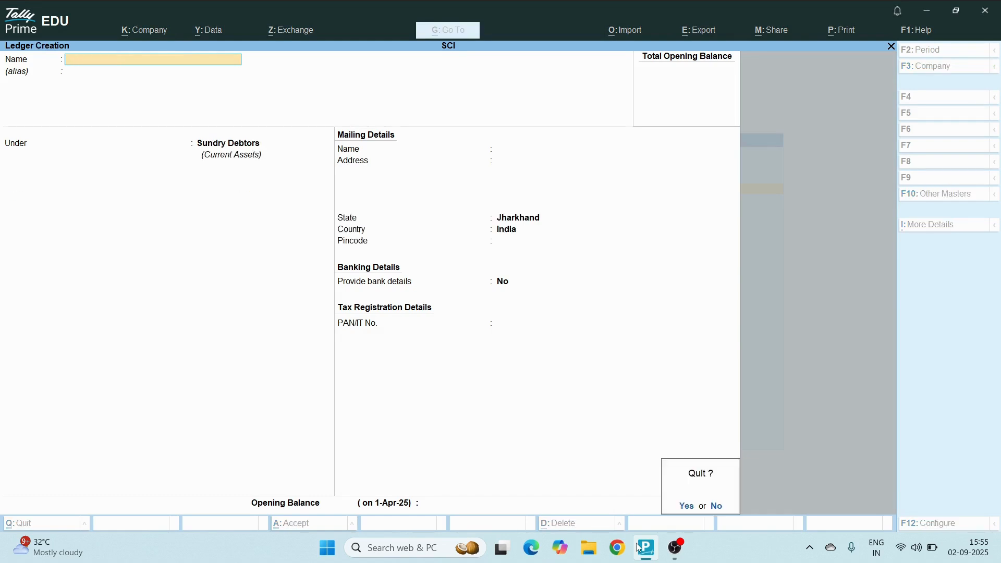
pyautogui.press('y')
pyautogui.press('Escape')
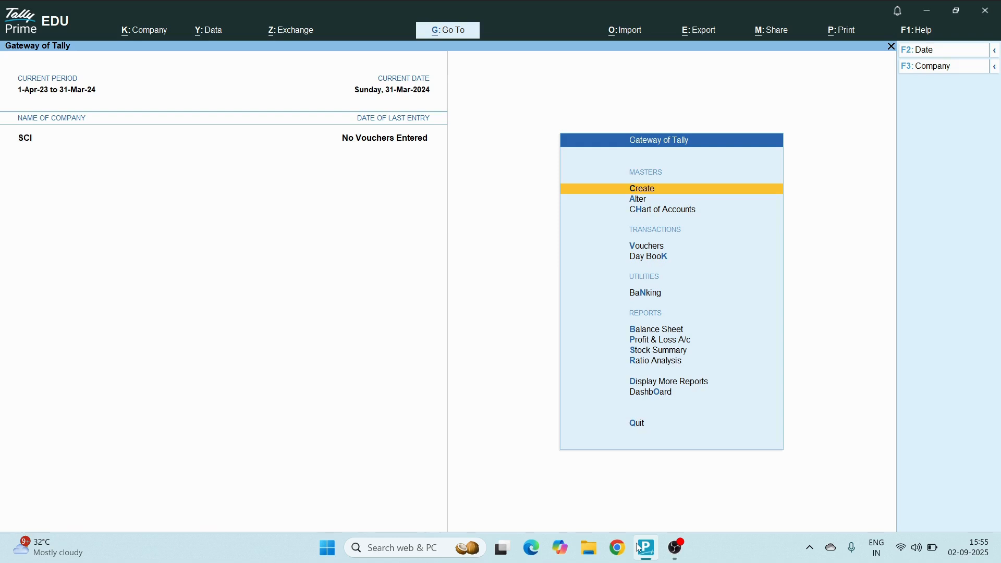
# Review the list of ledgers available for alteration in SCI, and return to the Gateway of Tally without altering any
pyautogui.press('Down')
pyautogui.press('Return')
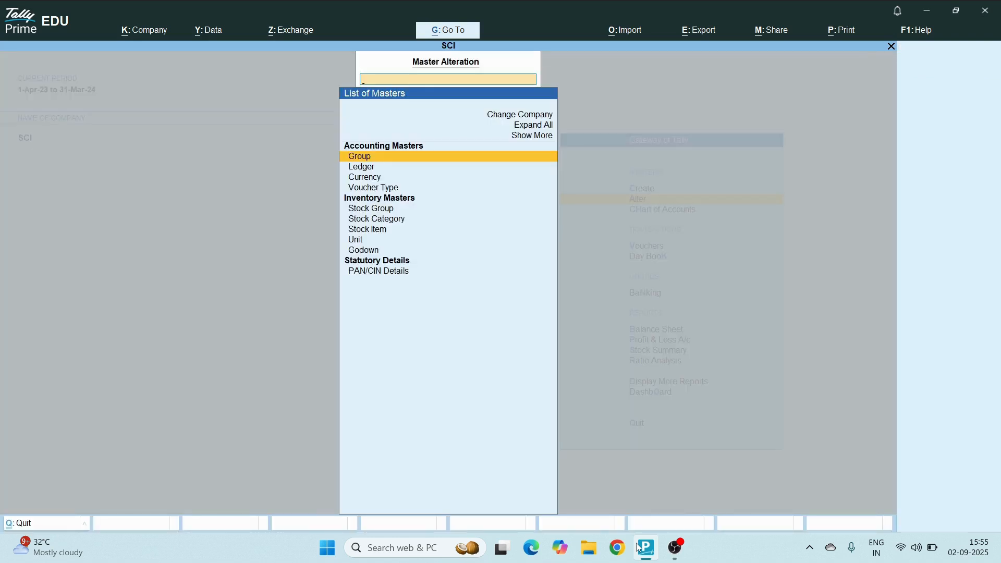
pyautogui.press('Down')
pyautogui.press('Return')
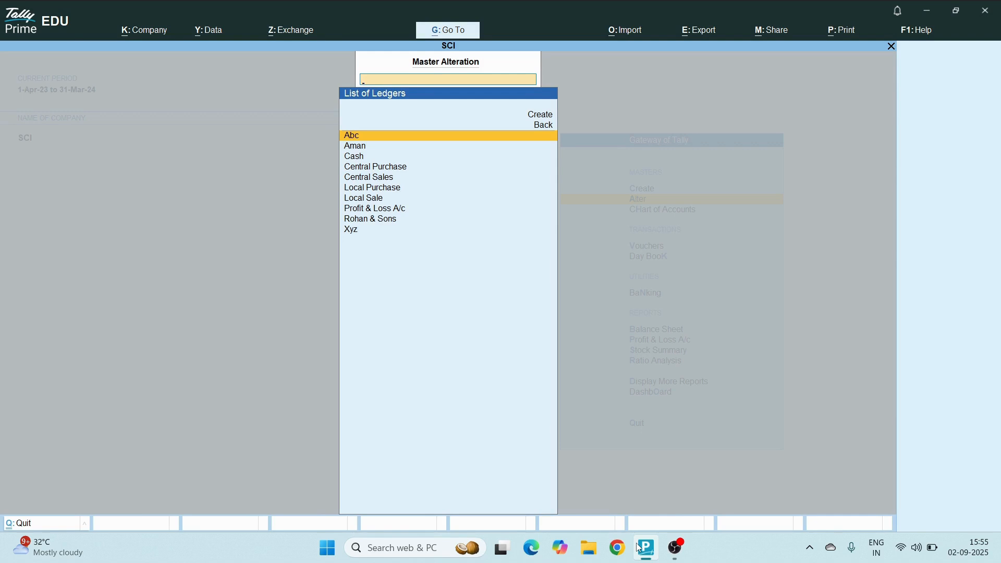
pyautogui.press('Down')
pyautogui.press('Down')
pyautogui.press('Down')
pyautogui.press('Down')
pyautogui.press('Down')
pyautogui.press('Down')
pyautogui.press('Down')
pyautogui.press('Down')
pyautogui.press('Down')
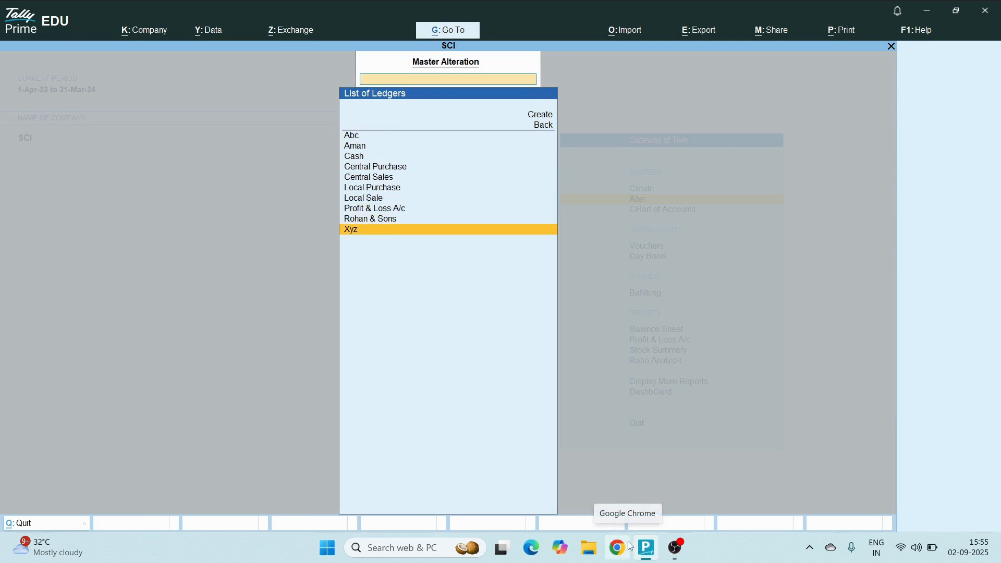
pyautogui.press('Up')
pyautogui.press('Up')
pyautogui.press('Up')
pyautogui.press('Up')
pyautogui.press('Up')
pyautogui.press('Up')
pyautogui.press('Up')
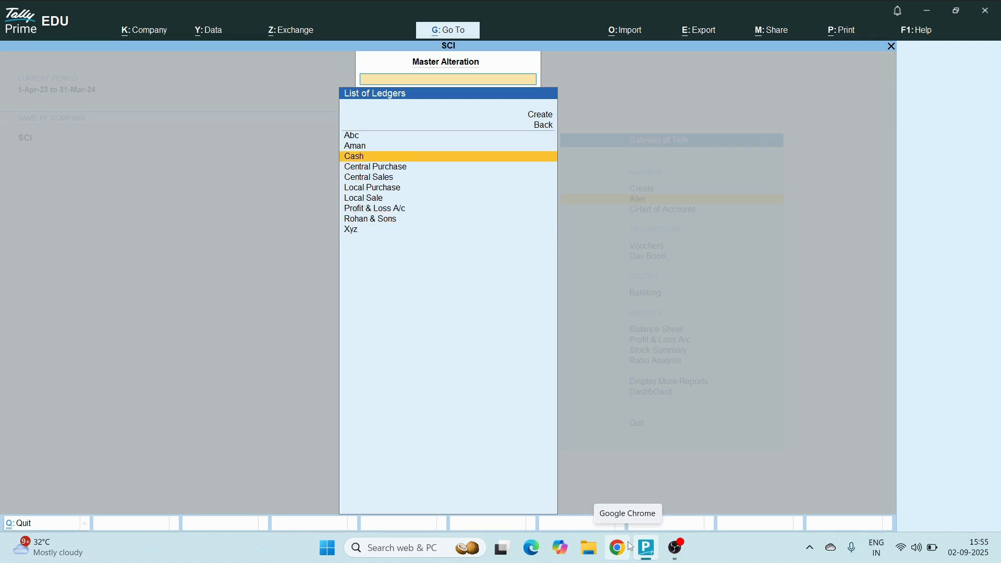
pyautogui.press('Escape')
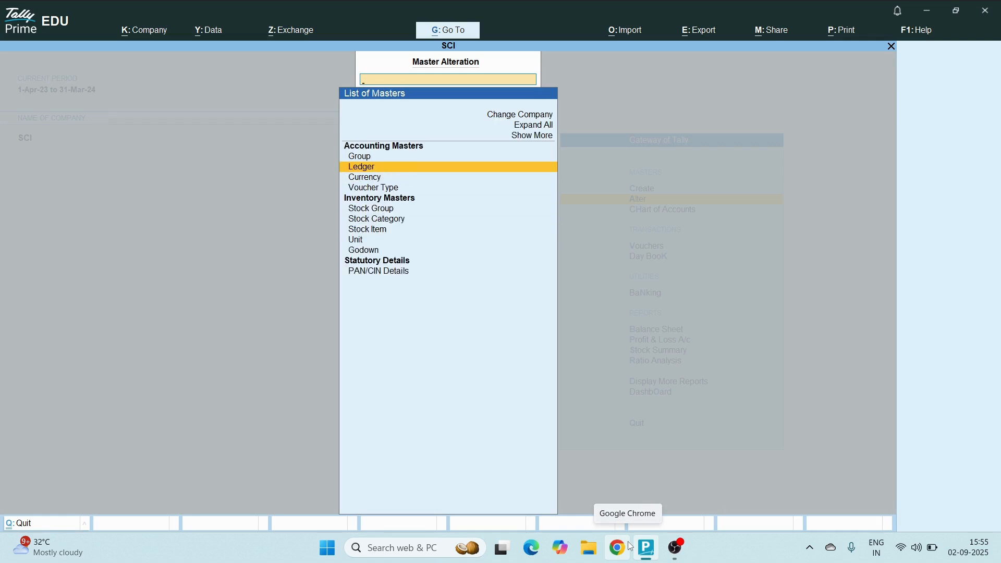
pyautogui.press('Escape')
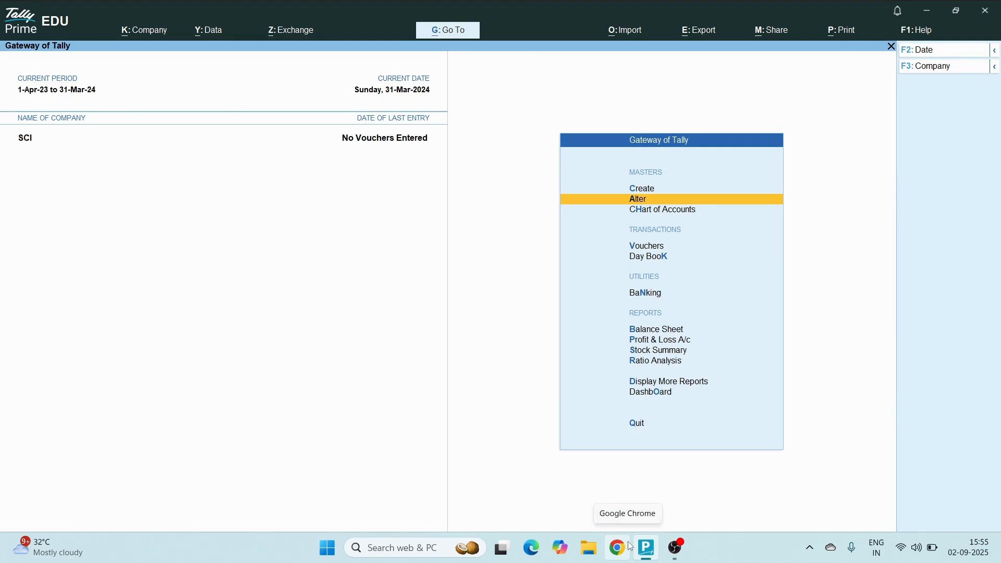